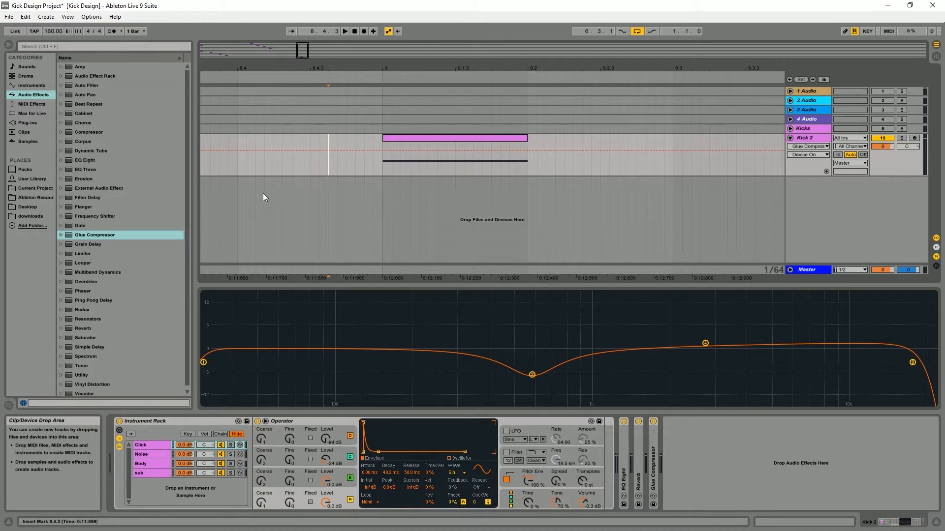
Play the full Kick 2 clip, then bypass the track's final EQ Eight, Reverb and Glue Compressor
{"action": "scroll", "coordinate": [465, 146], "scroll_direction": "up", "scroll_amount": 2}
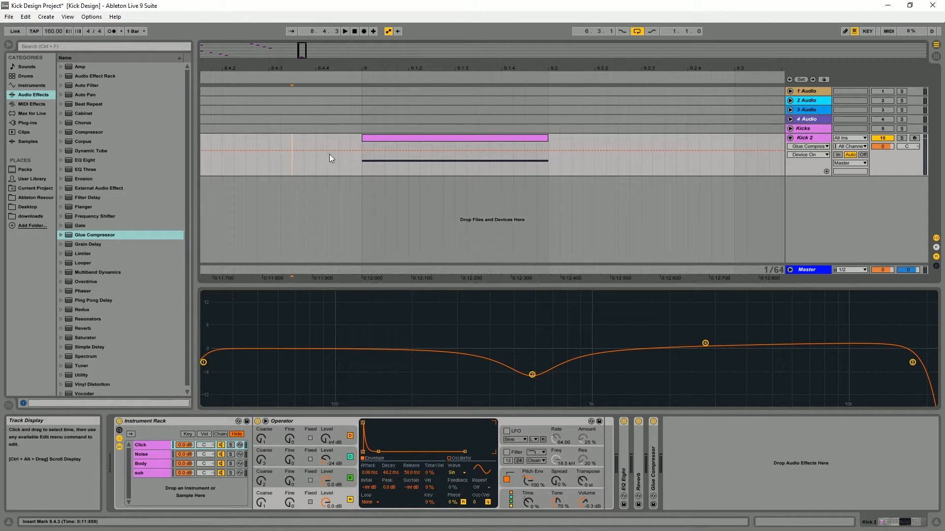
{"action": "key", "text": "space"}
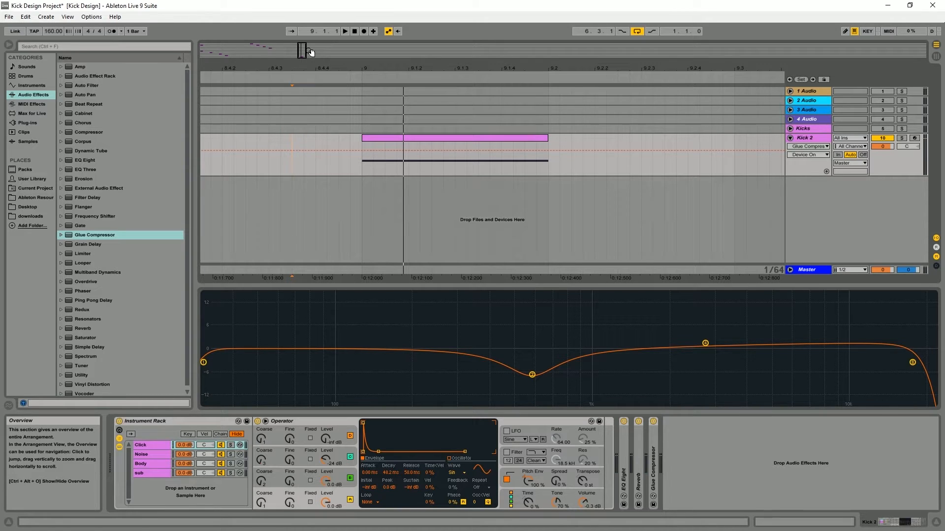
{"action": "left_click", "coordinate": [624, 422]}
{"action": "left_click", "coordinate": [638, 421]}
{"action": "left_click", "coordinate": [653, 422]}
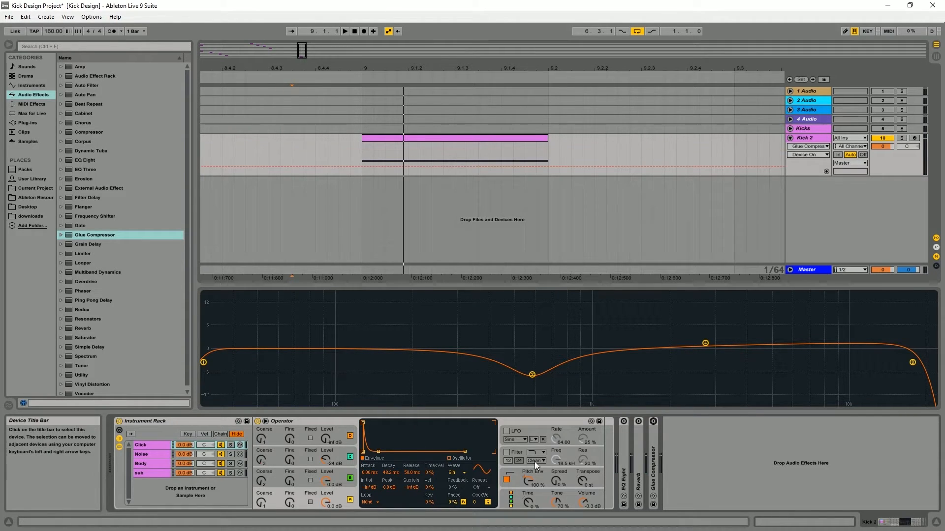
Solo the Click chain in the Instrument Rack and play the kick clip from its start
{"action": "left_click", "coordinate": [156, 445]}
{"action": "left_click", "coordinate": [231, 445]}
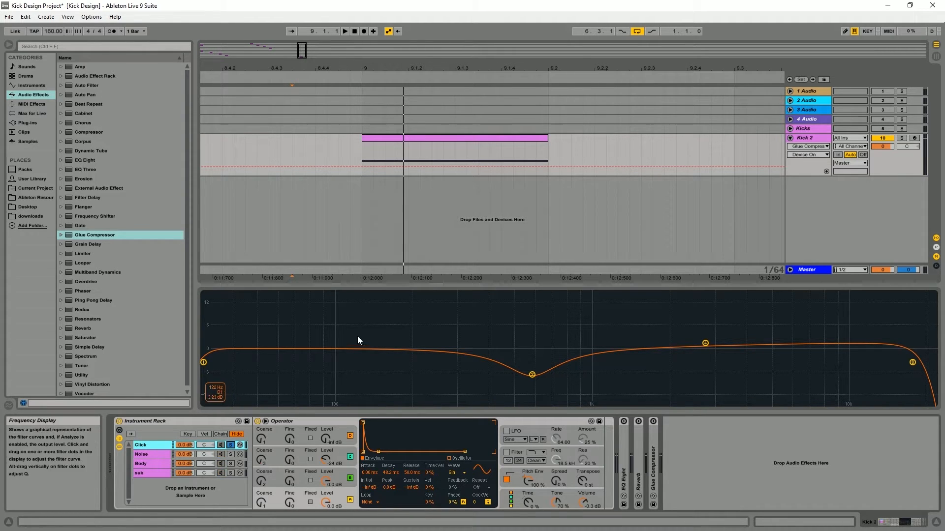
{"action": "left_click", "coordinate": [373, 175]}
{"action": "key", "text": "space"}
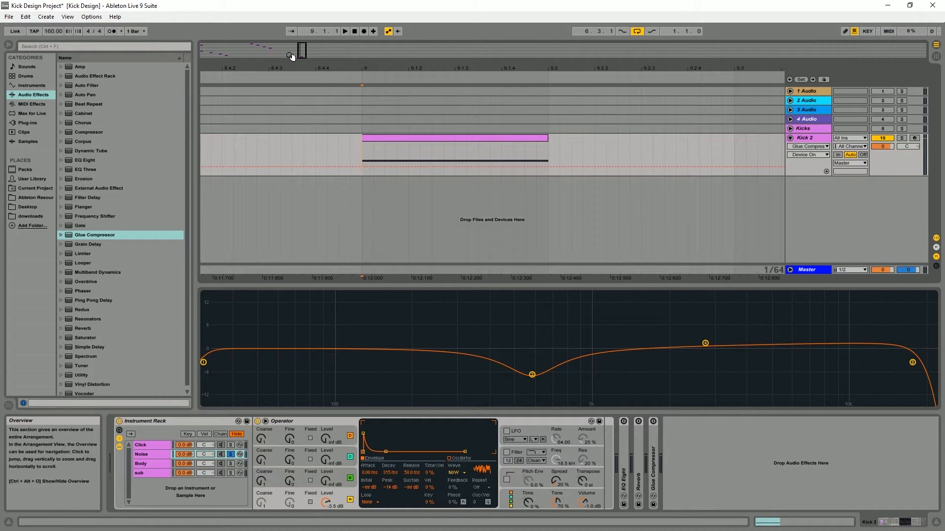
Audition the soloed Noise chain by playing the kick clip from bar 9 several times
{"action": "left_click_drag", "start_coordinate": [304, 50], "coordinate": [305, 59]}
{"action": "key", "text": "space"}
{"action": "key", "text": "space"}
{"action": "key", "text": "space"}
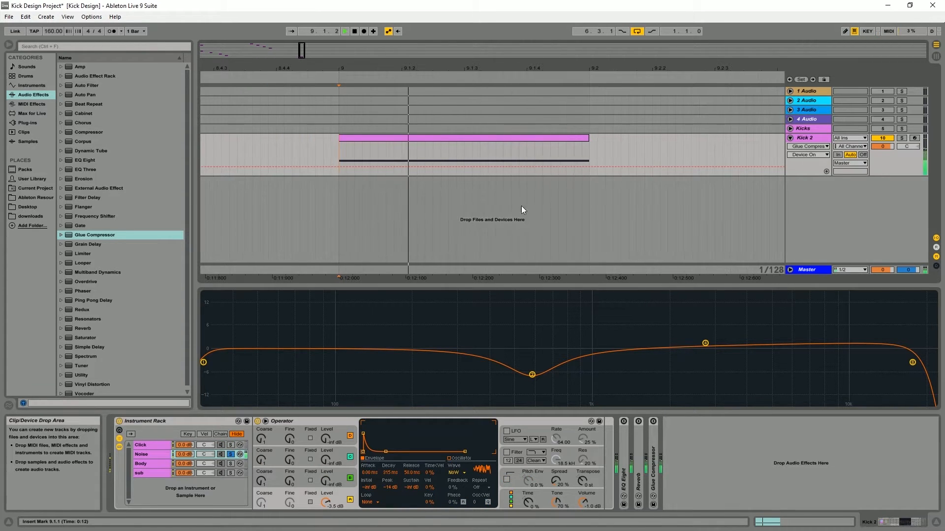
{"action": "key", "text": "space"}
{"action": "key", "text": "space"}
{"action": "key", "text": "space"}
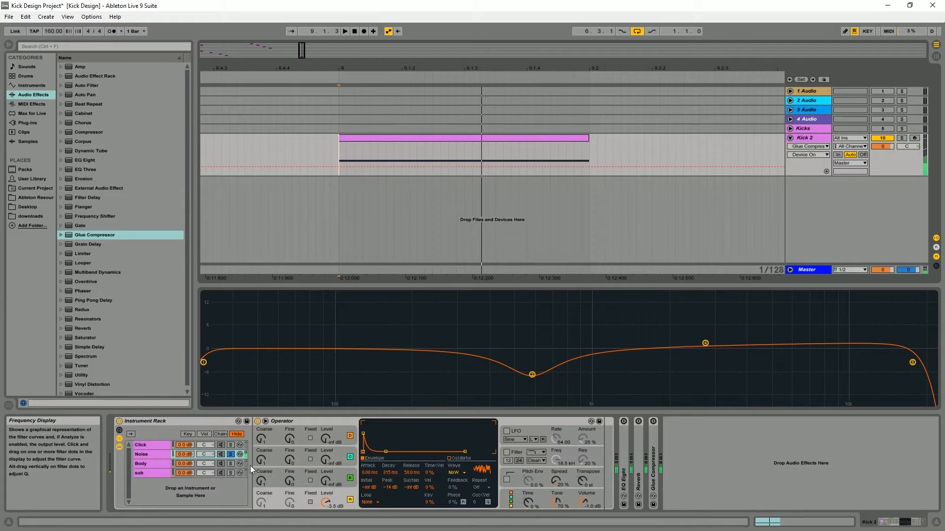
Solo the Body chain and play the kick clip from just before bar 9
{"action": "left_click", "coordinate": [243, 465]}
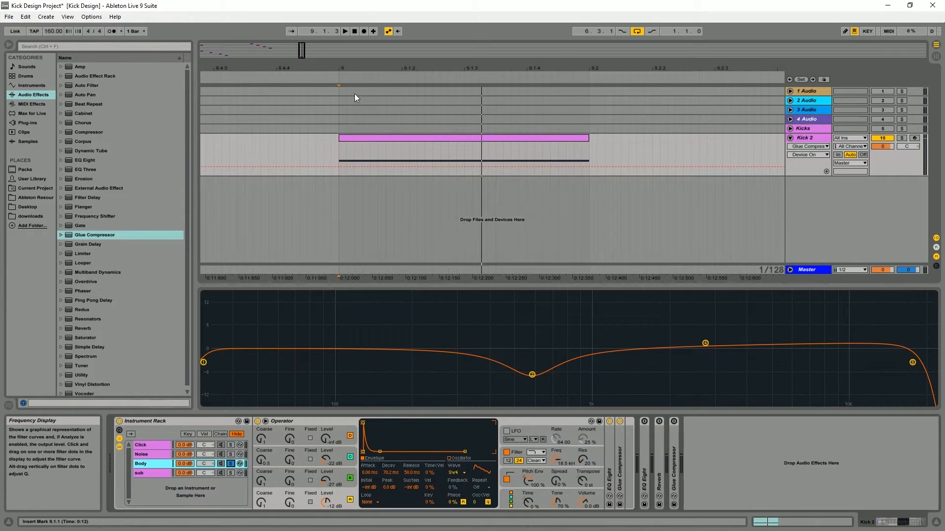
{"action": "left_click", "coordinate": [325, 152]}
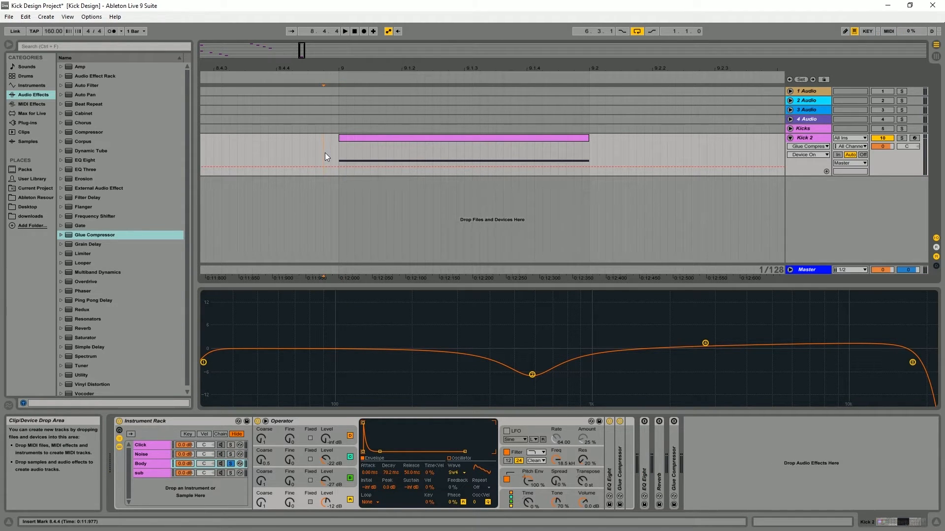
{"action": "key", "text": "space"}
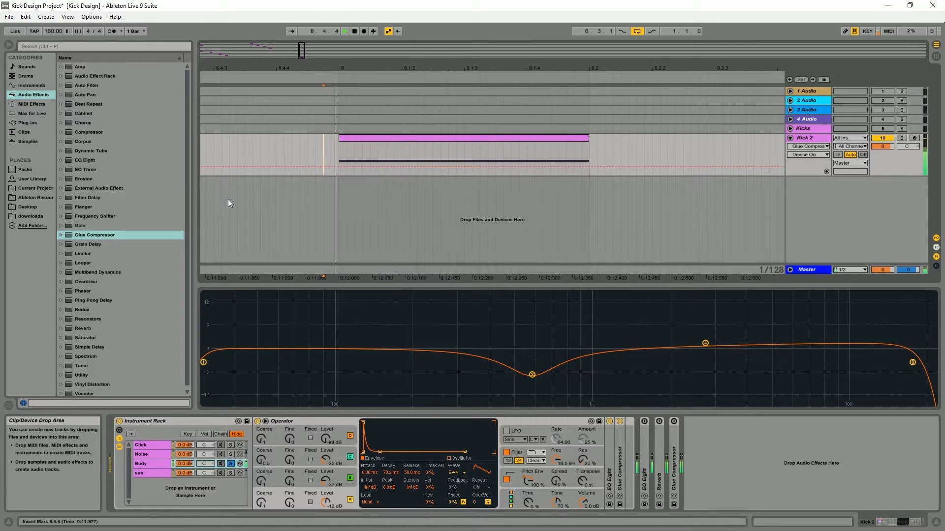
{"action": "key", "text": "space"}
Solo the sub chain and play the kick clip from the start of bar 9
{"action": "left_click", "coordinate": [155, 472]}
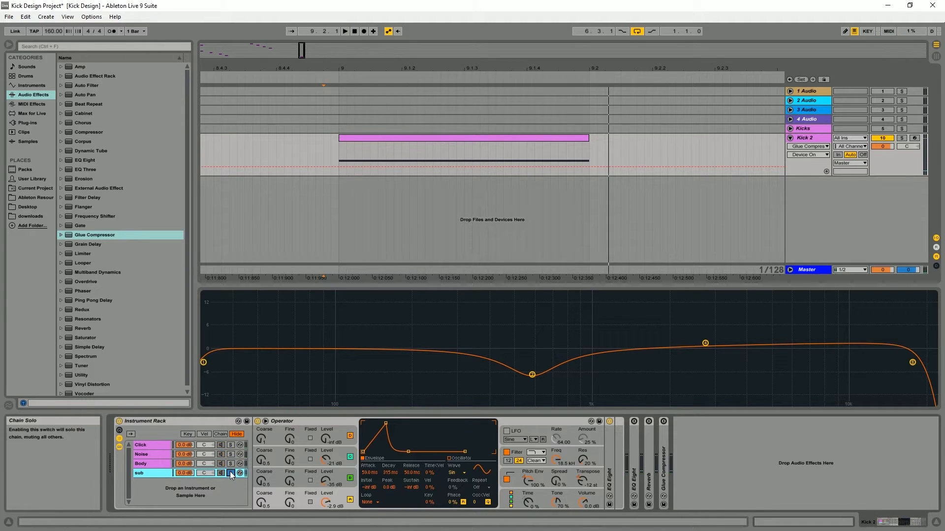
{"action": "left_click", "coordinate": [230, 472]}
{"action": "left_click", "coordinate": [336, 157]}
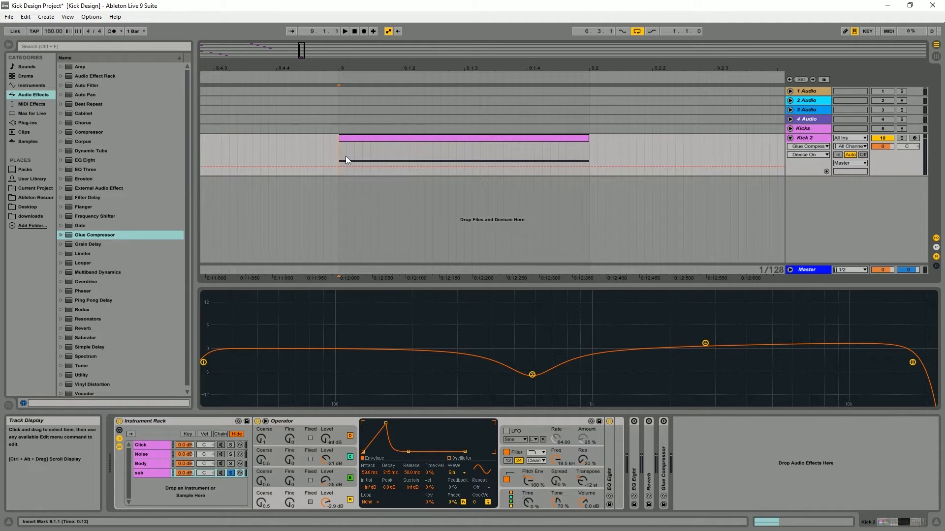
{"action": "key", "text": "space"}
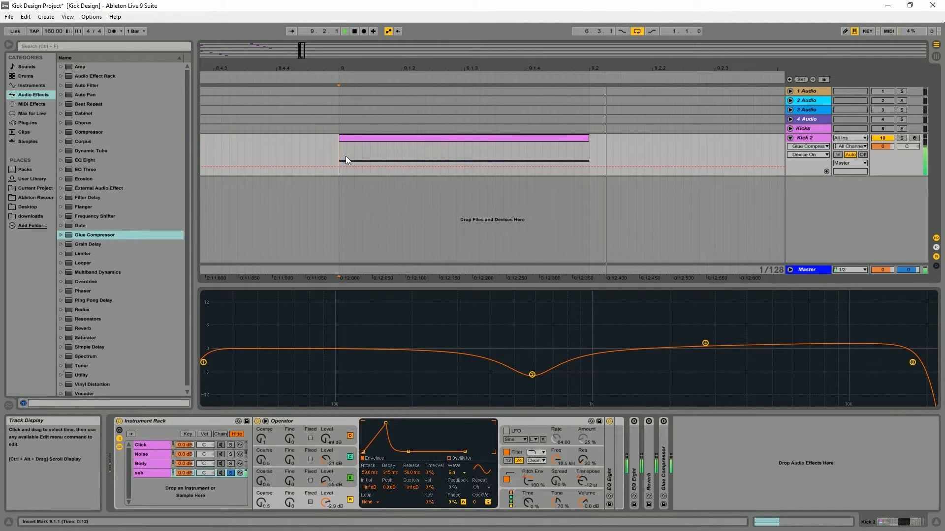
{"action": "key", "text": "space"}
Examine the Click chain's Operator: the oscillator A envelope, the modulating oscillators B and C, and the pitch envelope
{"action": "left_click", "coordinate": [148, 444]}
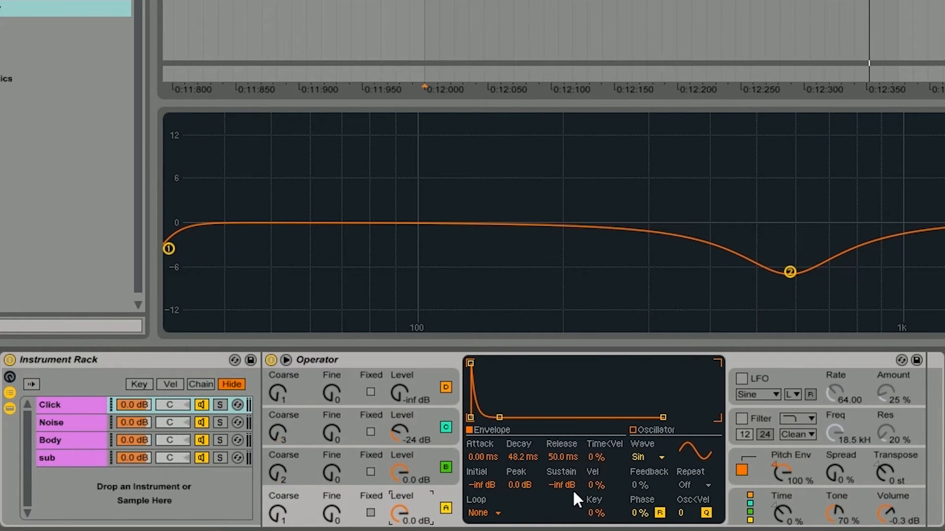
{"action": "mouse_move", "coordinate": [564, 486]}
{"action": "left_mouse_down"}
{"action": "mouse_move", "coordinate": [564, 438]}
{"action": "mouse_move", "coordinate": [564, 485]}
{"action": "left_mouse_up"}
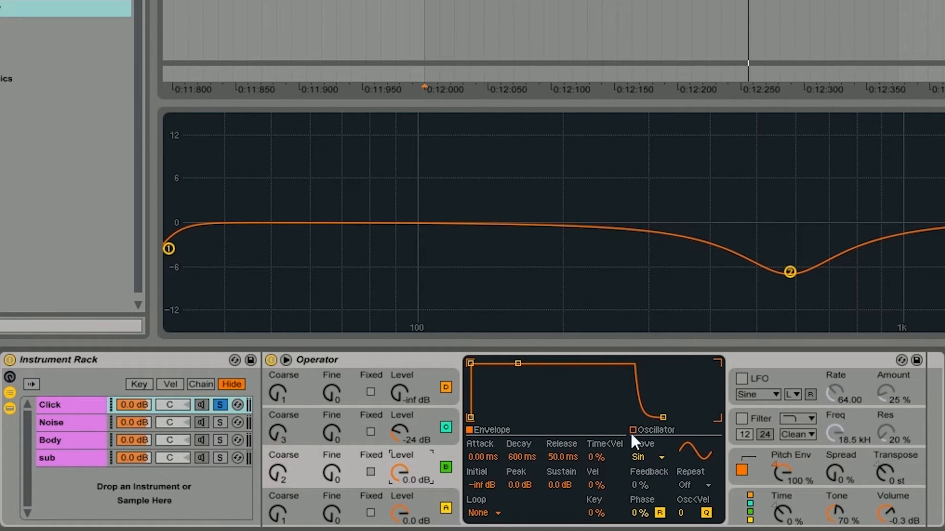
{"action": "left_click", "coordinate": [425, 421]}
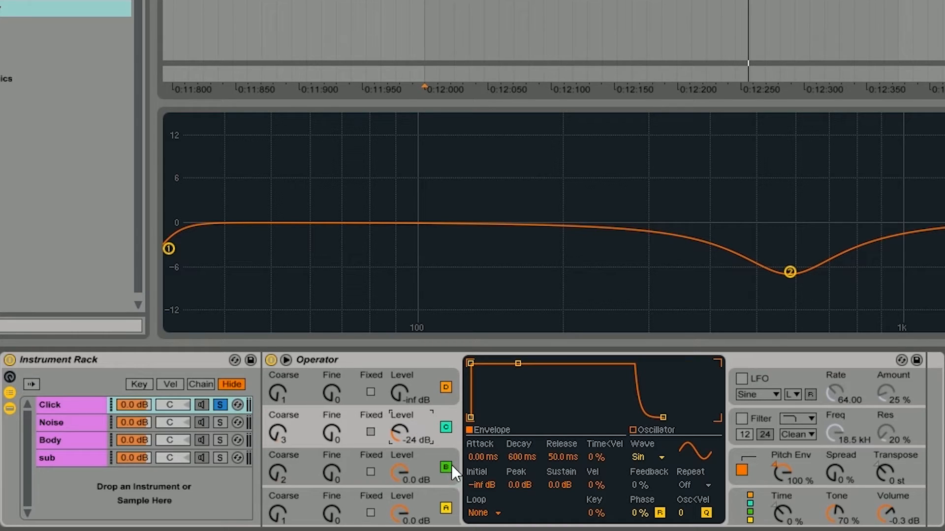
{"action": "left_click", "coordinate": [760, 456]}
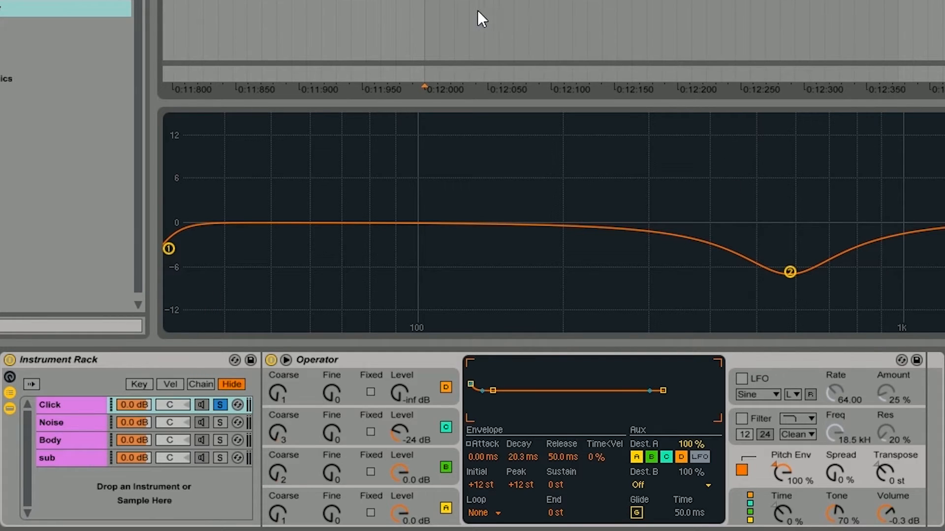
Solo the Noise chain to review its Operator settings, then solo the Body chain
{"action": "left_click", "coordinate": [220, 423]}
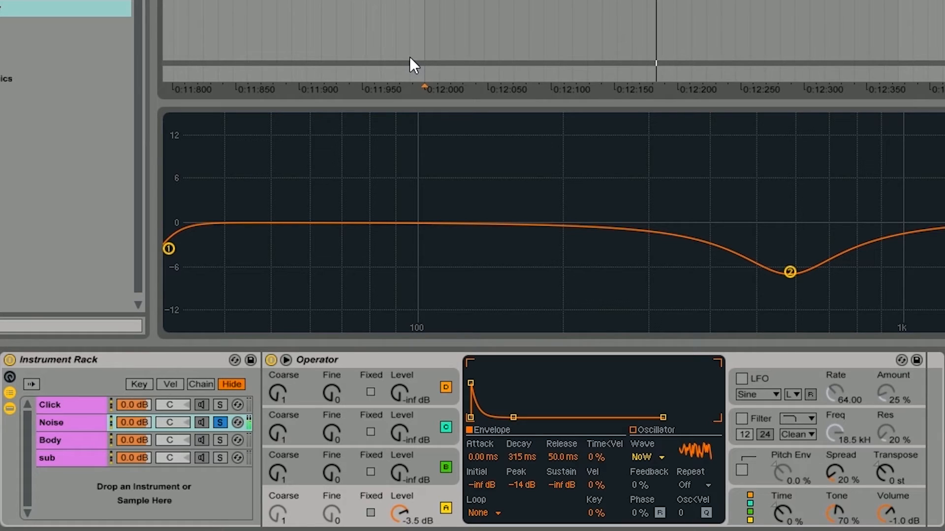
{"action": "left_click", "coordinate": [219, 440]}
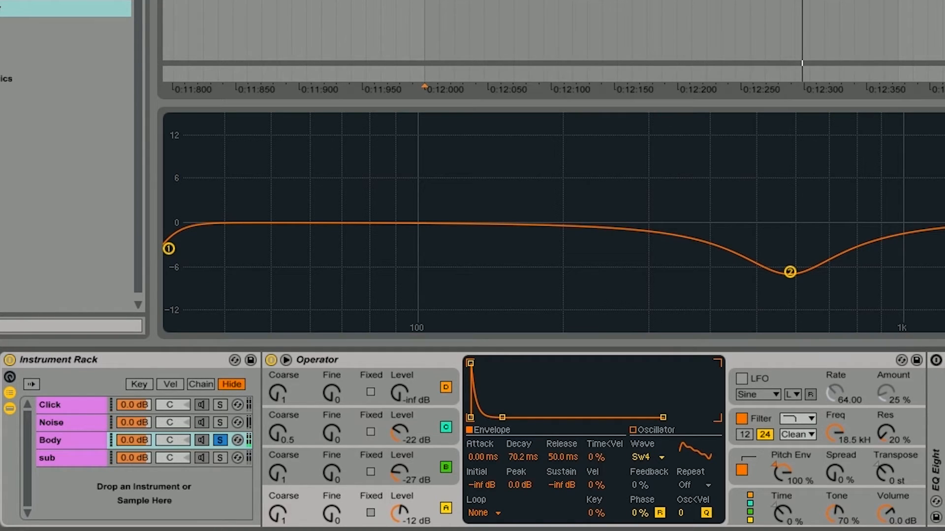
Review the waveform choices for the Body chain's oscillator A, keep Saw 4, and return to its envelope
{"action": "left_click", "coordinate": [420, 507]}
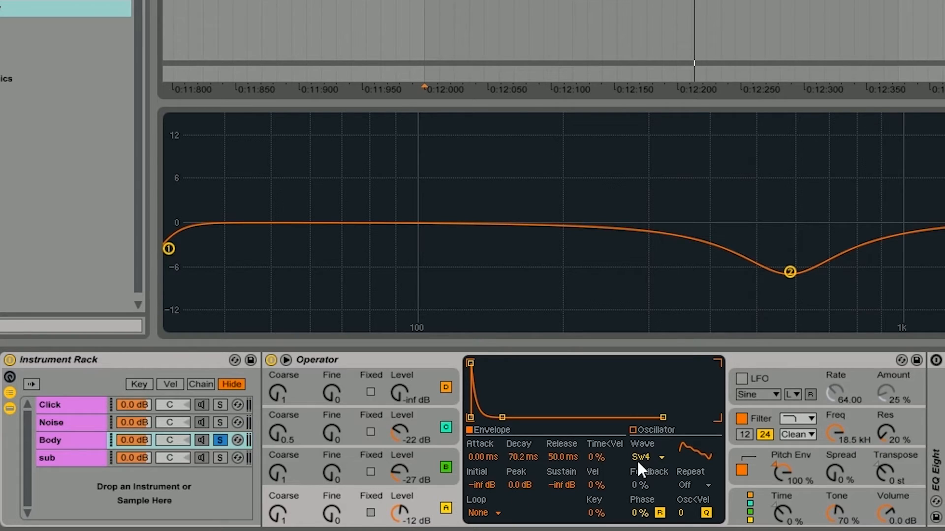
{"action": "left_click", "coordinate": [653, 457]}
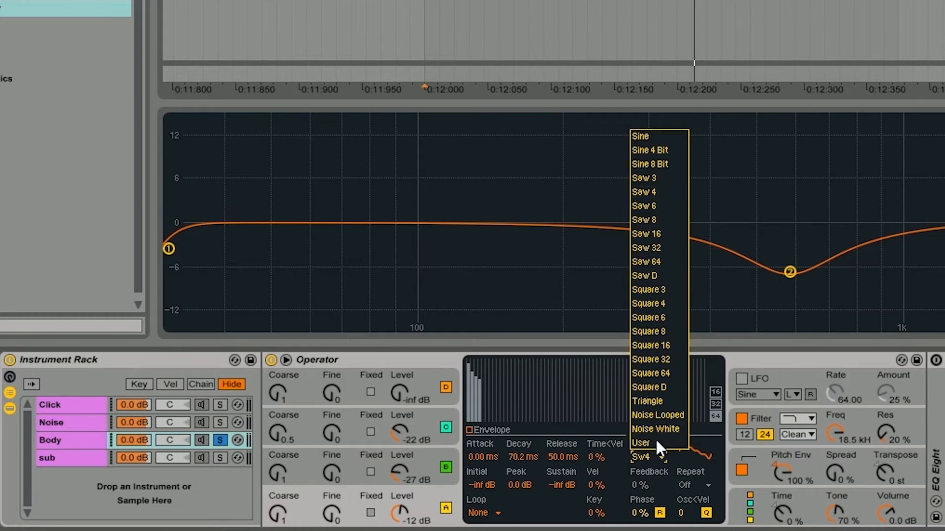
{"action": "left_click", "coordinate": [658, 187]}
{"action": "left_click", "coordinate": [488, 430]}
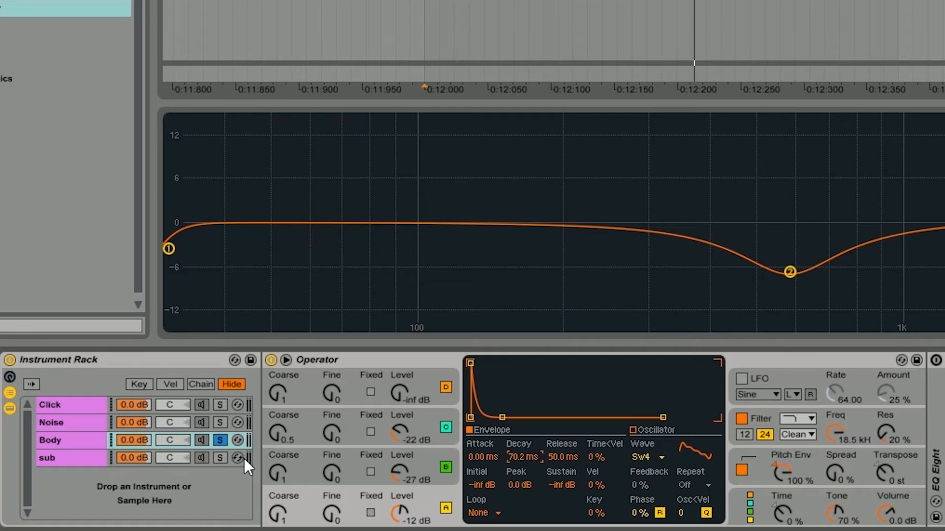
Examine oscillators B and C and the pitch envelope in the Body chain's Operator
{"action": "left_click", "coordinate": [449, 477]}
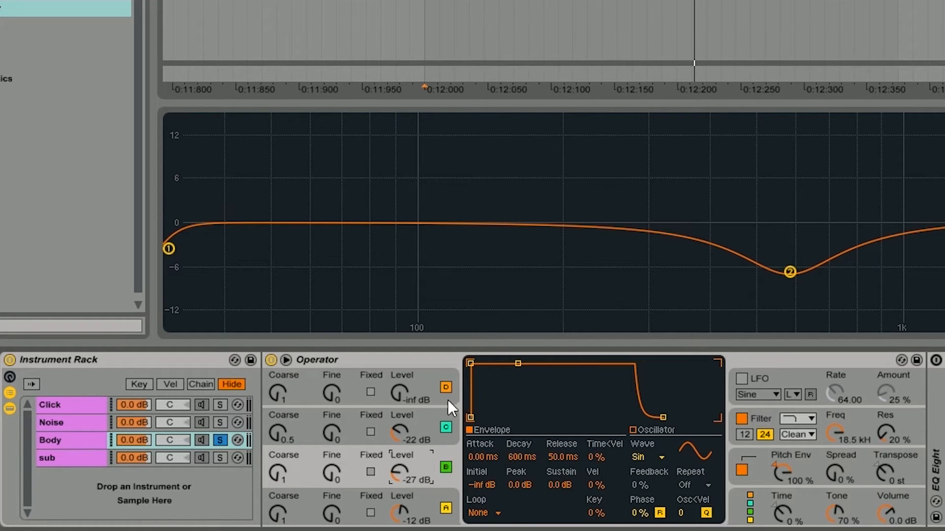
{"action": "left_click", "coordinate": [409, 418]}
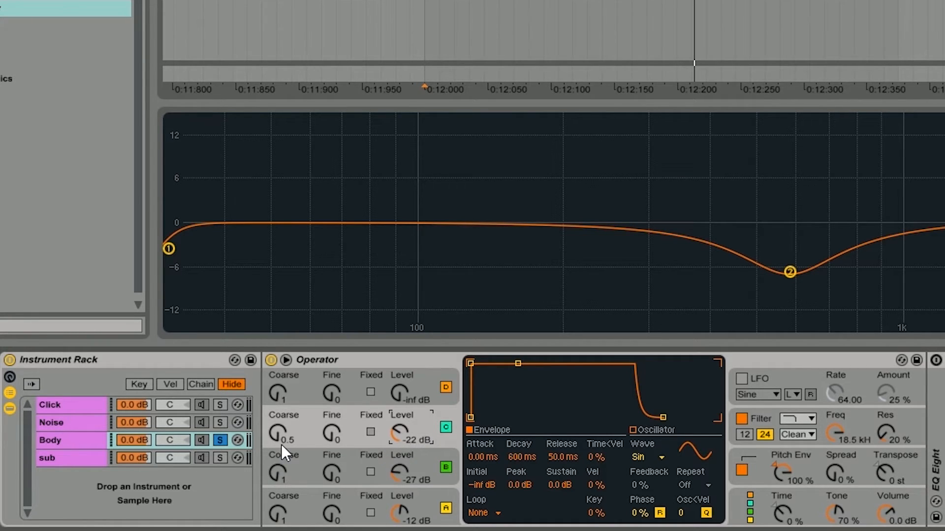
{"action": "left_click", "coordinate": [749, 456]}
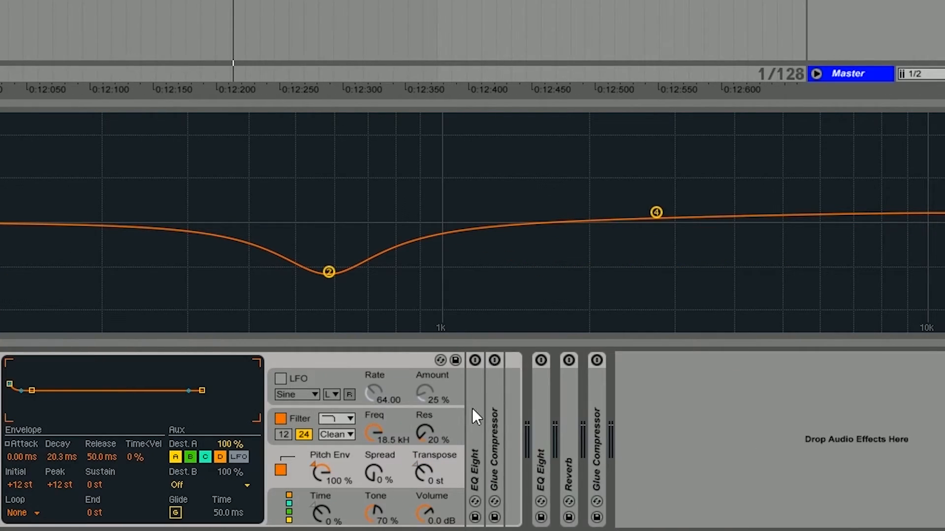
Expand and enable the Body chain's EQ Eight, inspect boost bands 2 and 3, and play the kick through it
{"action": "double_click", "coordinate": [933, 408]}
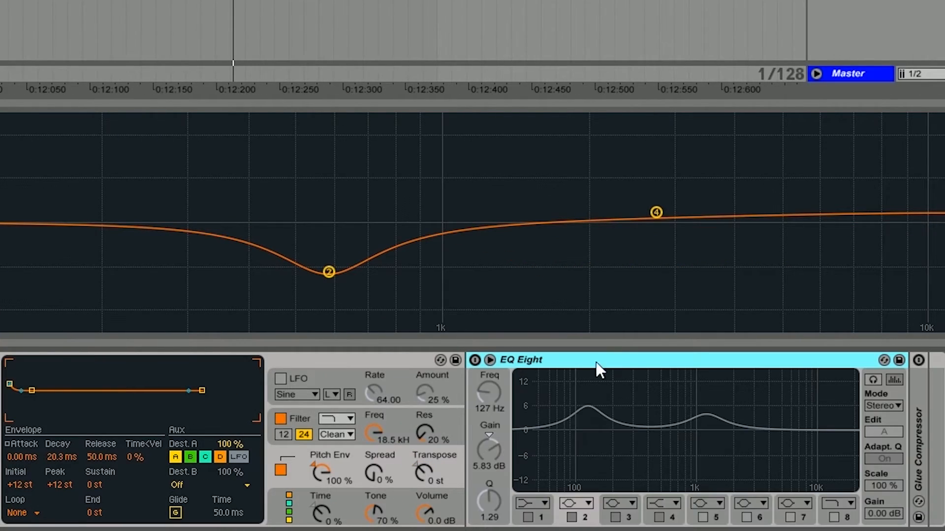
{"action": "left_click", "coordinate": [474, 360]}
{"action": "scroll", "coordinate": [472, 441], "scroll_direction": "right", "scroll_amount": 2}
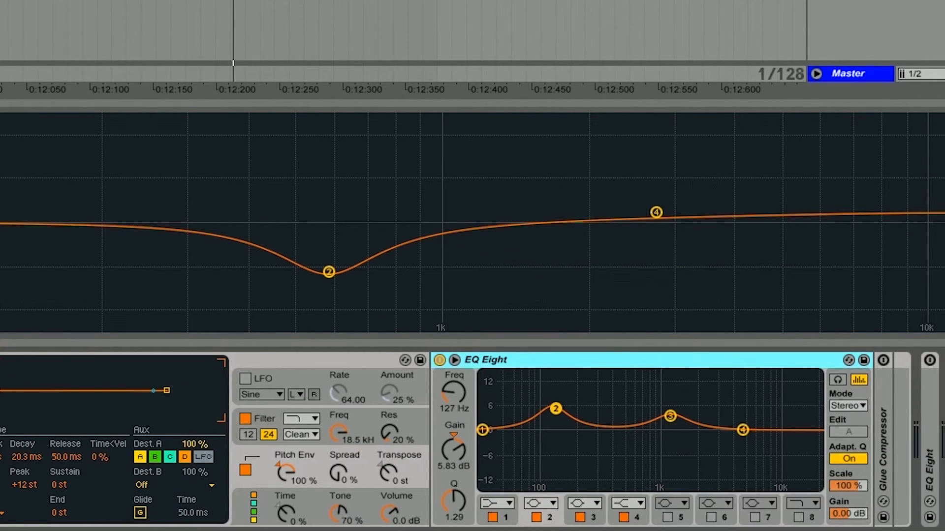
{"action": "left_click", "coordinate": [558, 405]}
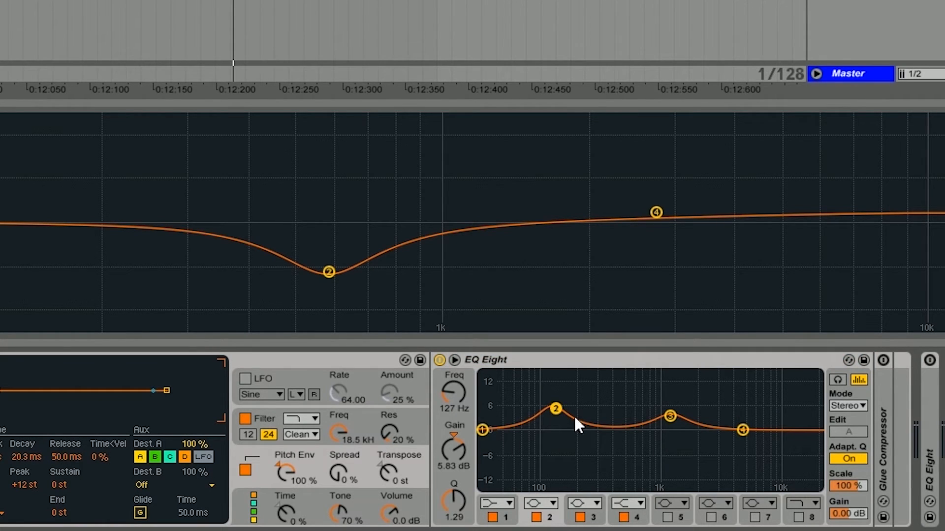
{"action": "left_click", "coordinate": [672, 416]}
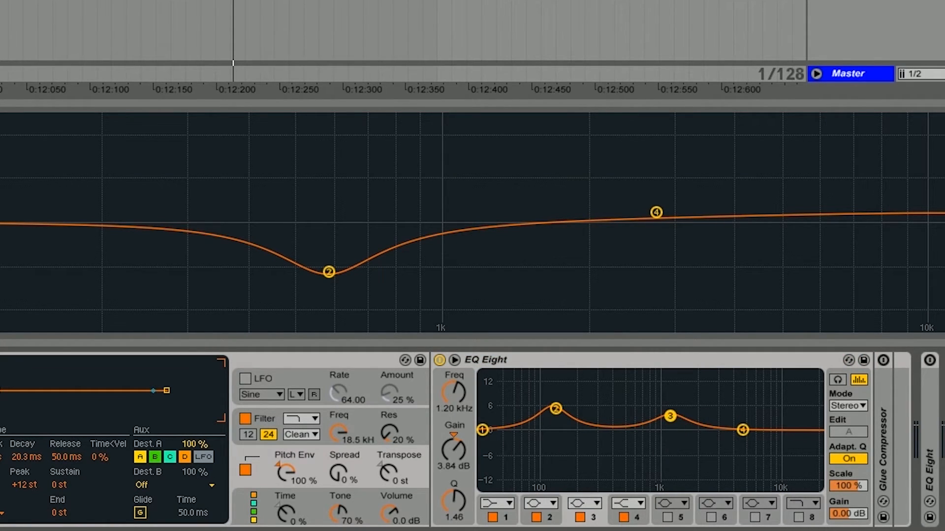
{"action": "key", "text": "space"}
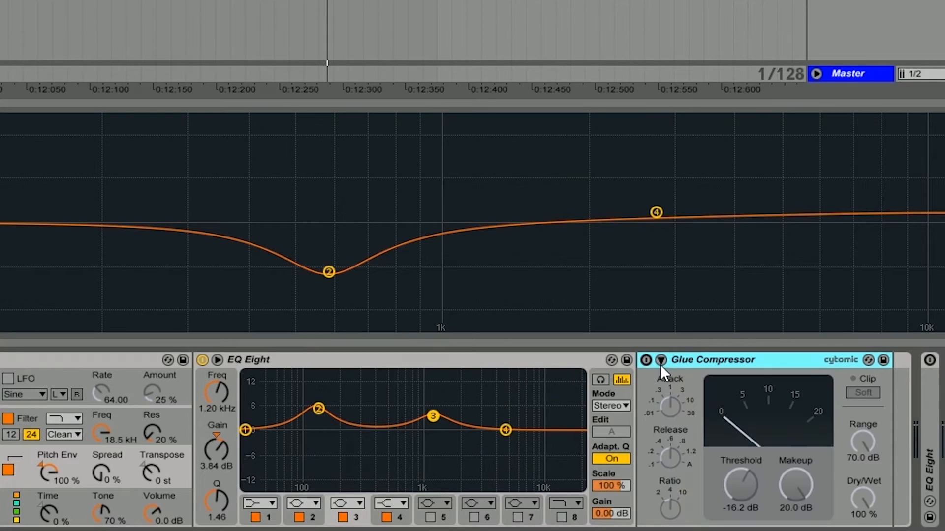
Enable the Body chain's Glue Compressor and play the kick through it
{"action": "left_click", "coordinate": [646, 360]}
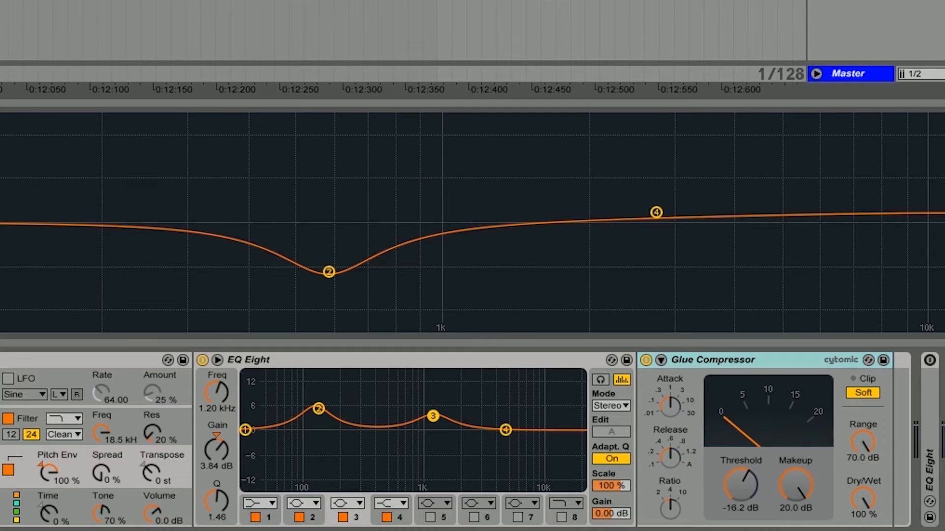
{"action": "key", "text": "space"}
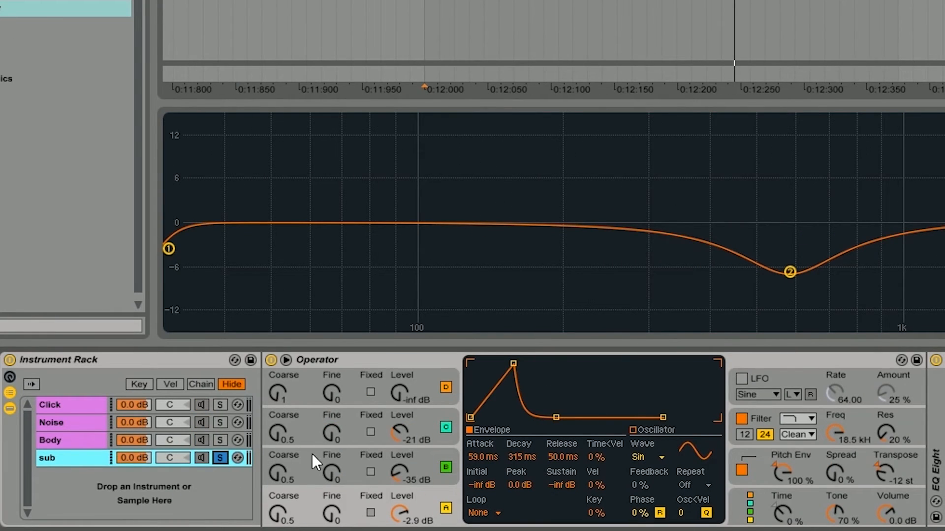
Examine the sub chain's Operator: the oscillator A envelope, oscillators B and C, and the pitch envelope
{"action": "left_click", "coordinate": [430, 513]}
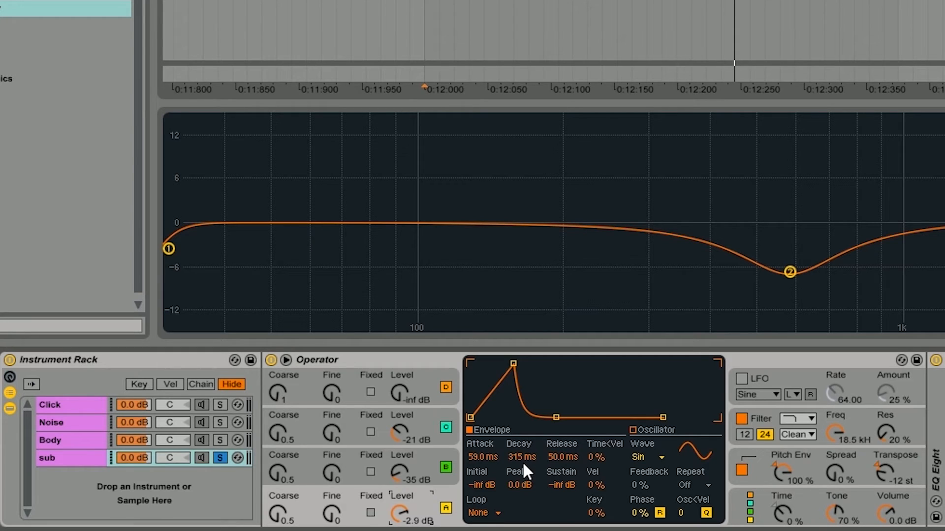
{"action": "left_click", "coordinate": [399, 472]}
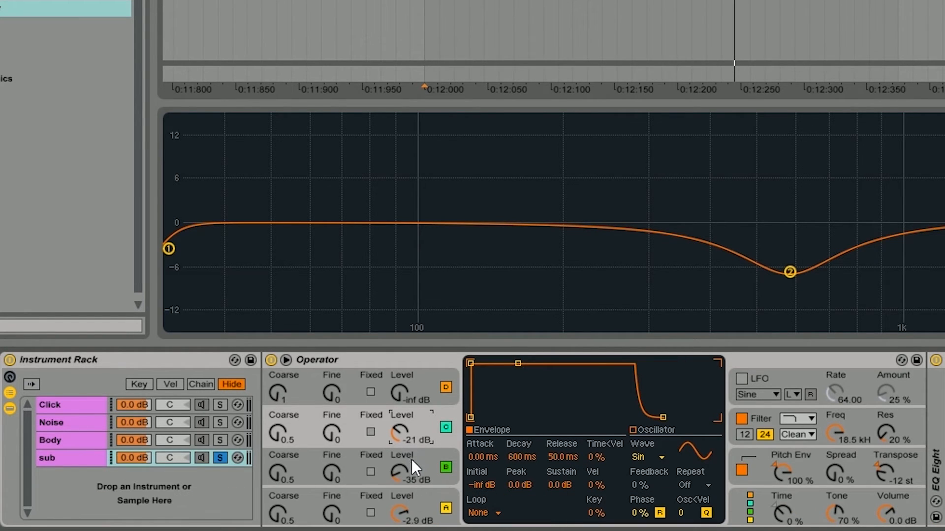
{"action": "left_click", "coordinate": [414, 475]}
{"action": "left_click", "coordinate": [746, 452]}
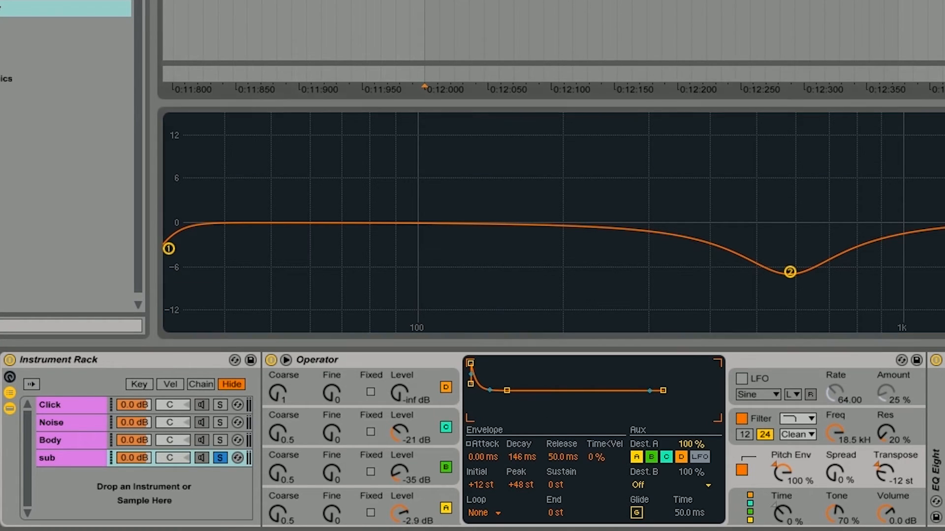
Play the sub layer and inspect the low-frequency boost of band 2 in the sub chain's EQ Eight
{"action": "key", "text": "space"}
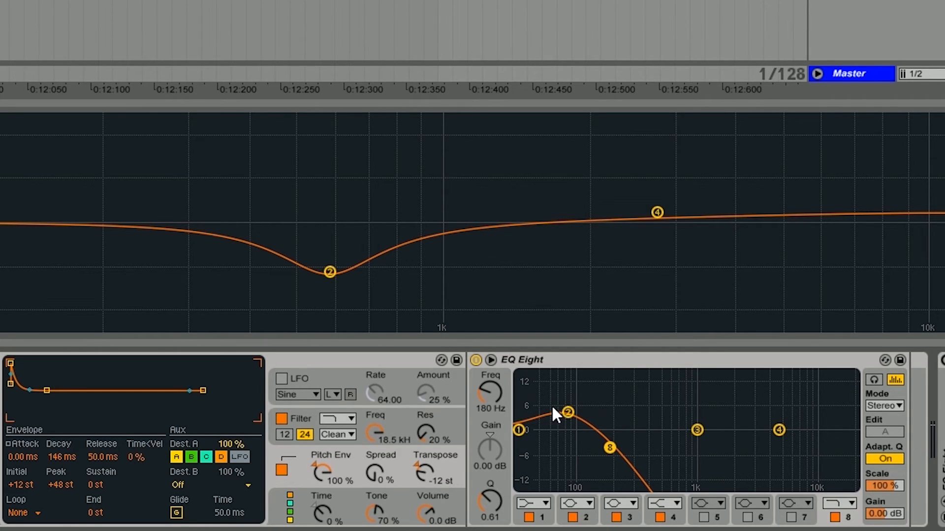
{"action": "key", "text": "space"}
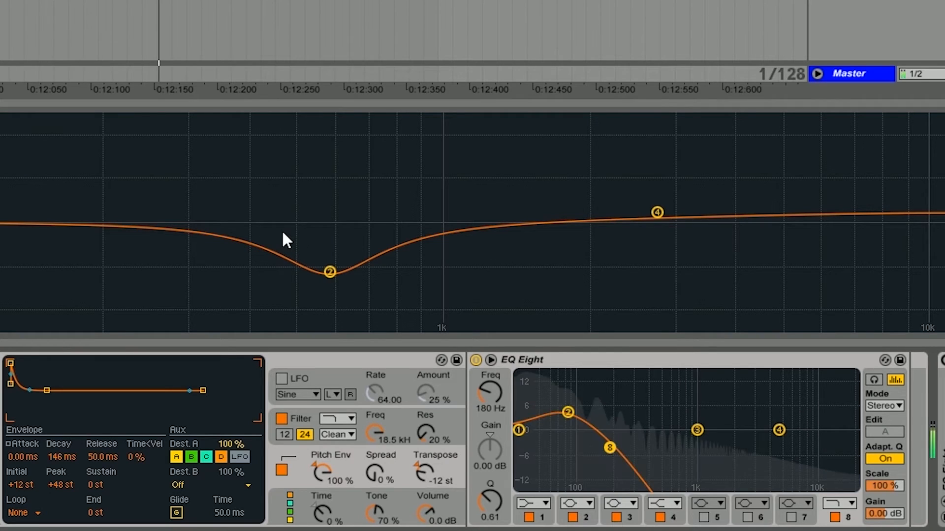
{"action": "left_click", "coordinate": [567, 412]}
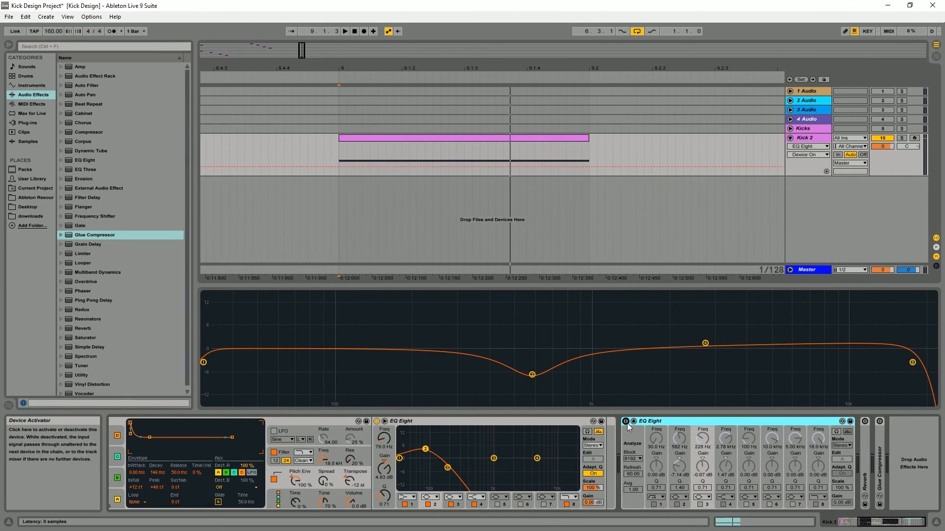
Enable the EQ Eight after the Instrument Rack, inspect bands 8, 2 and 4, collapse the device and play the full kick
{"action": "left_click", "coordinate": [626, 422]}
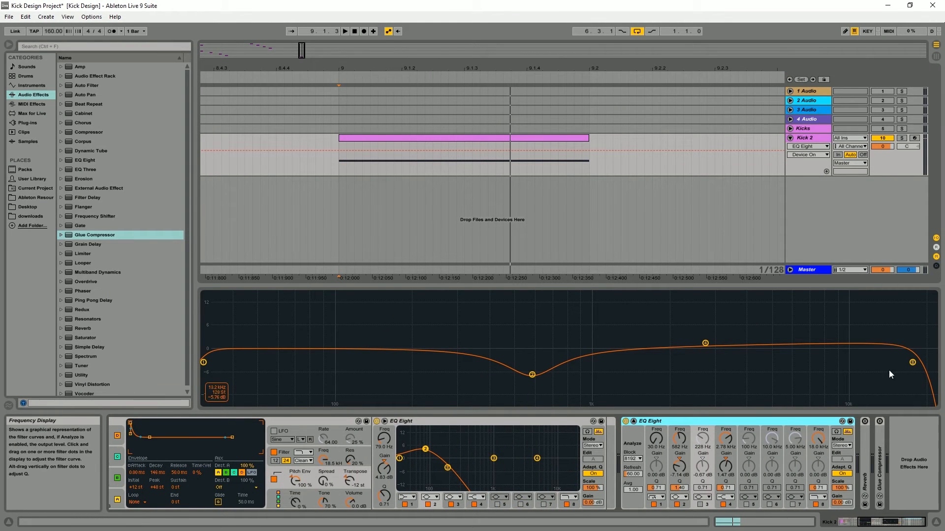
{"action": "left_click", "coordinate": [825, 449]}
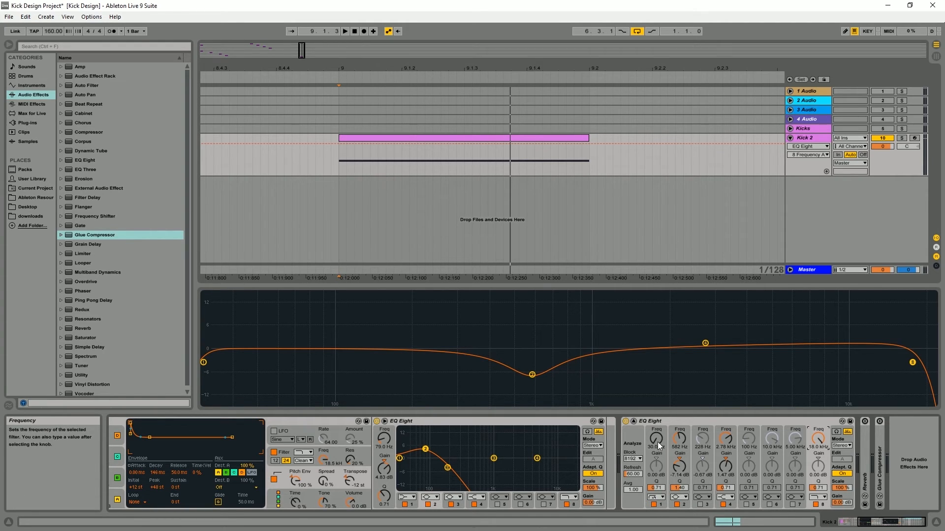
{"action": "left_click", "coordinate": [683, 442]}
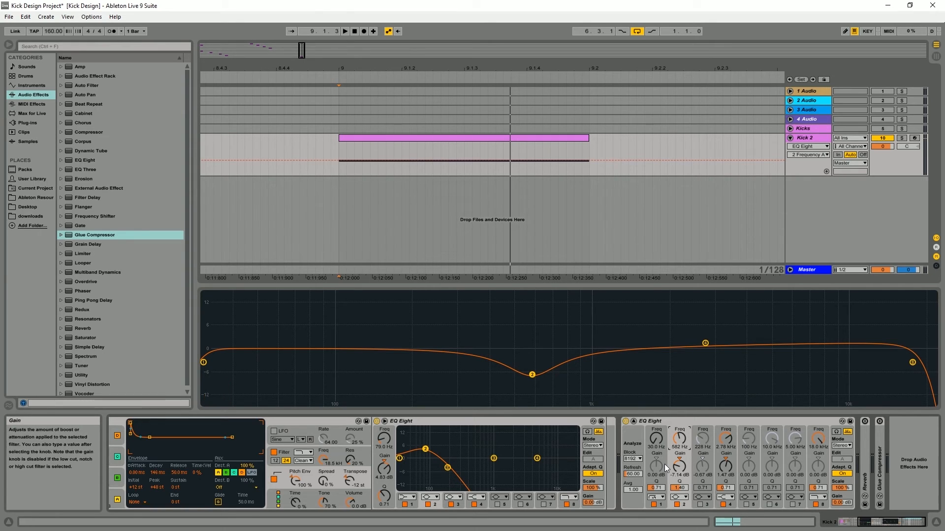
{"action": "left_click", "coordinate": [705, 344]}
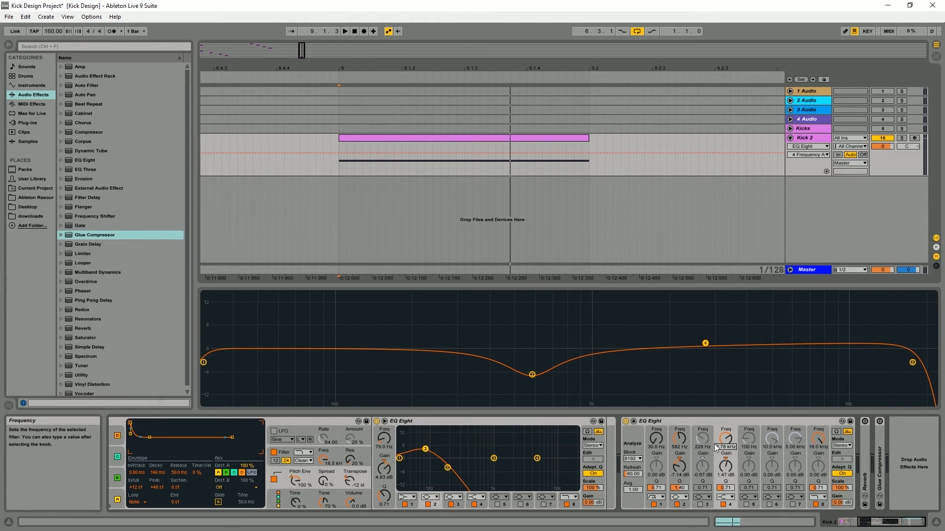
{"action": "double_click", "coordinate": [725, 423]}
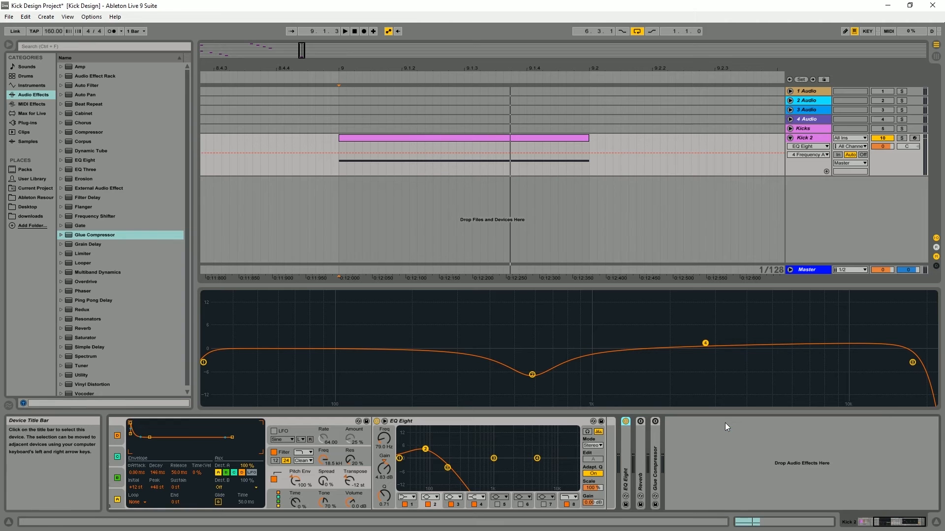
{"action": "key", "text": "space"}
Expand and enable the Reverb after the rack, inspect its Quality and Dry/Wet settings, and play the kick through it
{"action": "left_click", "coordinate": [640, 442]}
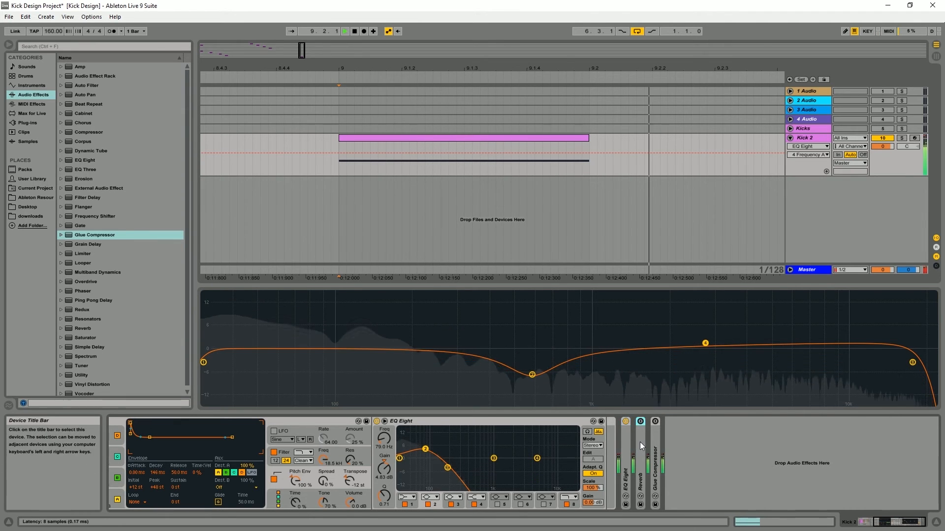
{"action": "double_click", "coordinate": [640, 442]}
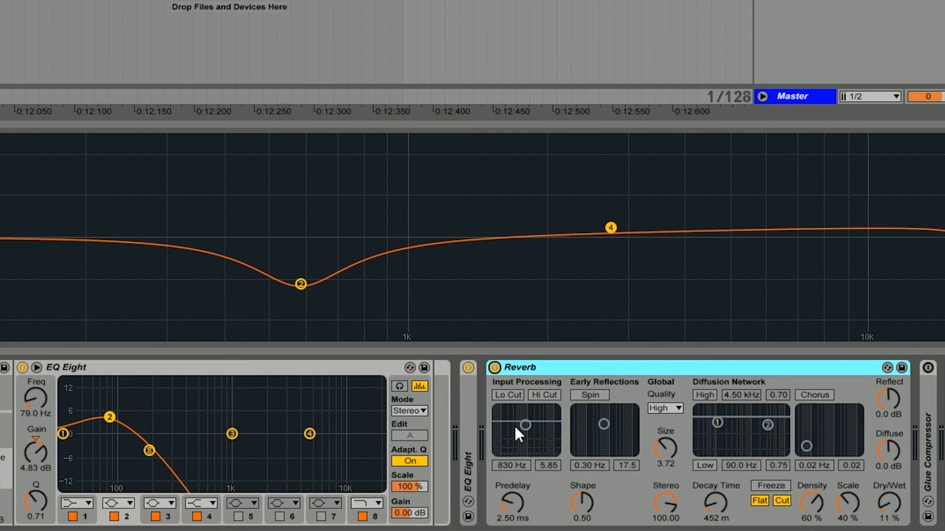
{"action": "left_click", "coordinate": [664, 410]}
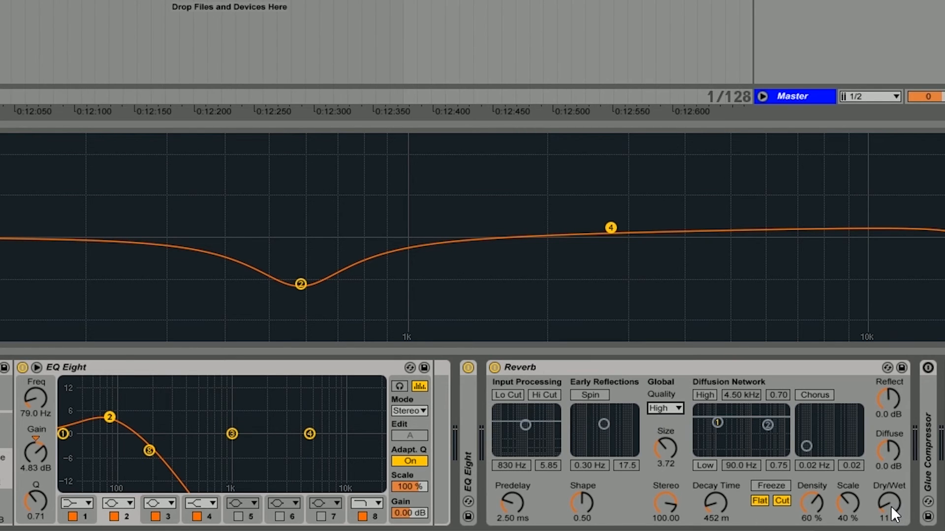
{"action": "left_click_drag", "start_coordinate": [890, 504], "coordinate": [890, 443]}
{"action": "key", "text": "space"}
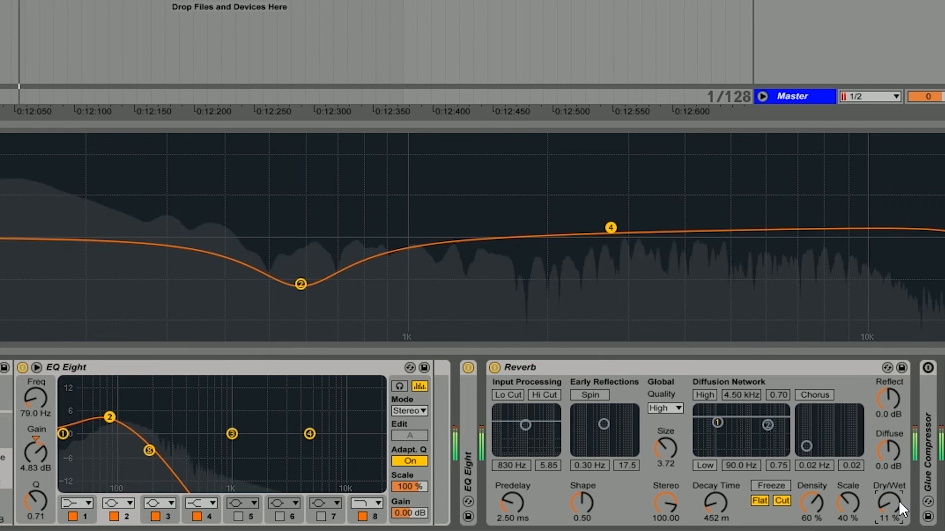
{"action": "key", "text": "space"}
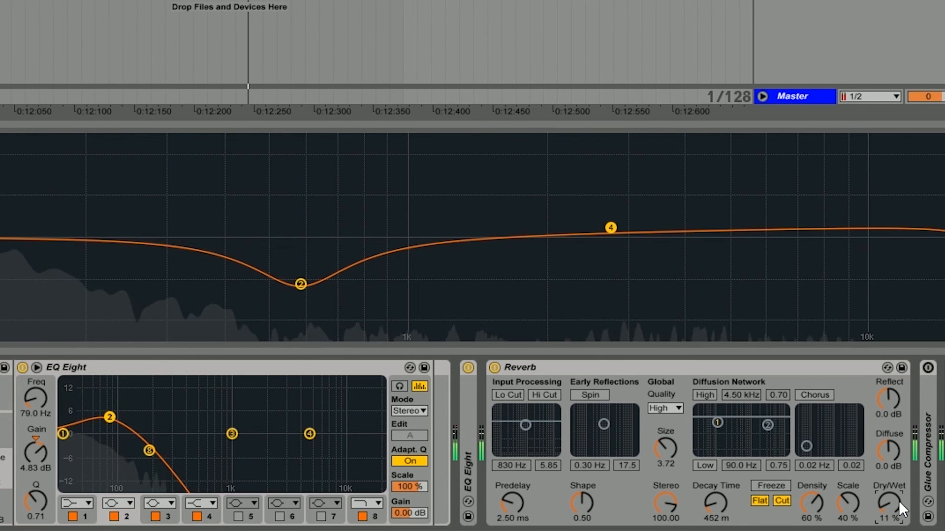
Audition the kick with the Reverb's Dry/Wet at 100 %, undo the change and play the kick again
{"action": "left_click_drag", "start_coordinate": [899, 501], "coordinate": [899, 443]}
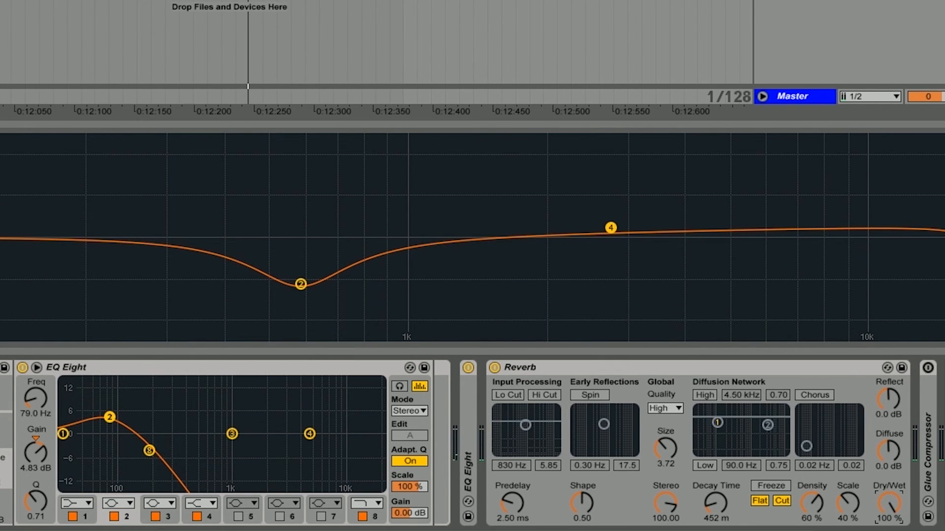
{"action": "key", "text": "space"}
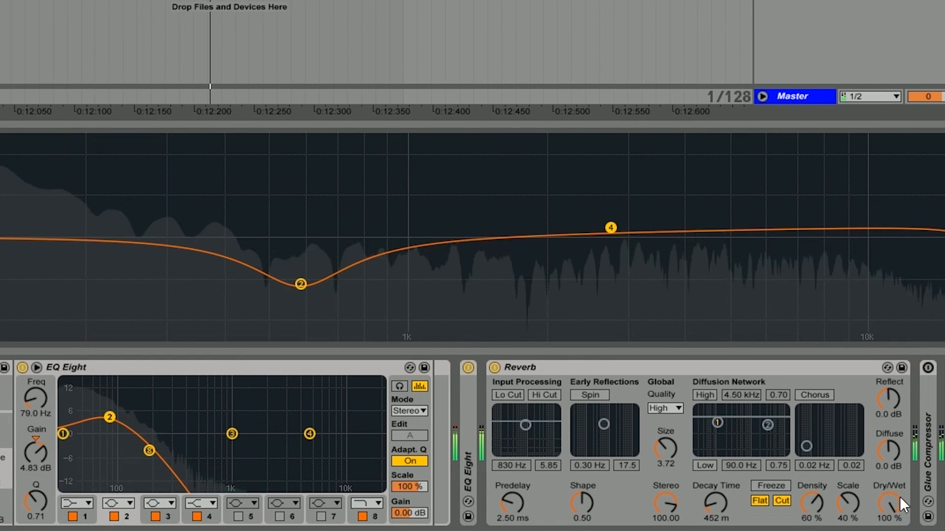
{"action": "key", "text": "space"}
{"action": "left_click", "coordinate": [895, 506]}
{"action": "key", "text": "ctrl+z"}
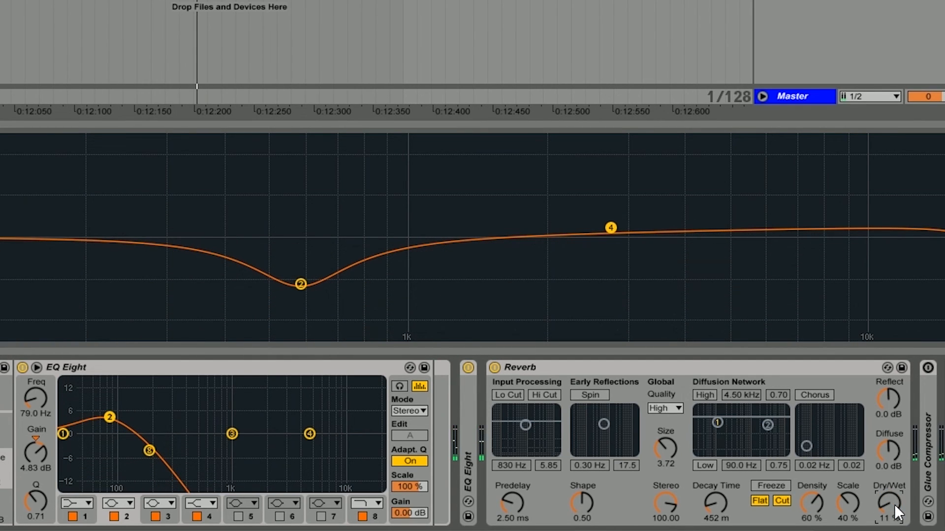
{"action": "key", "text": "space"}
{"action": "key", "text": "space"}
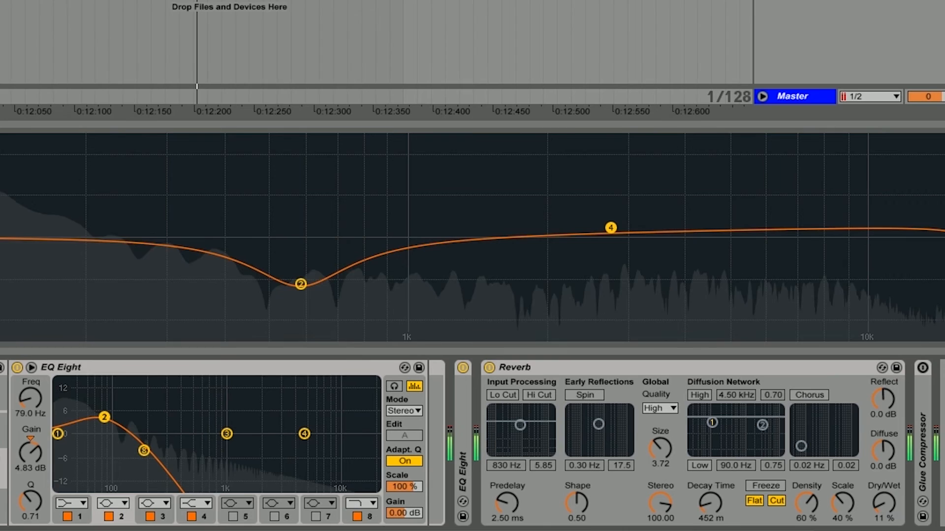
Expand and enable the final Glue Compressor after the Reverb and play the full kick through it
{"action": "double_click", "coordinate": [924, 477]}
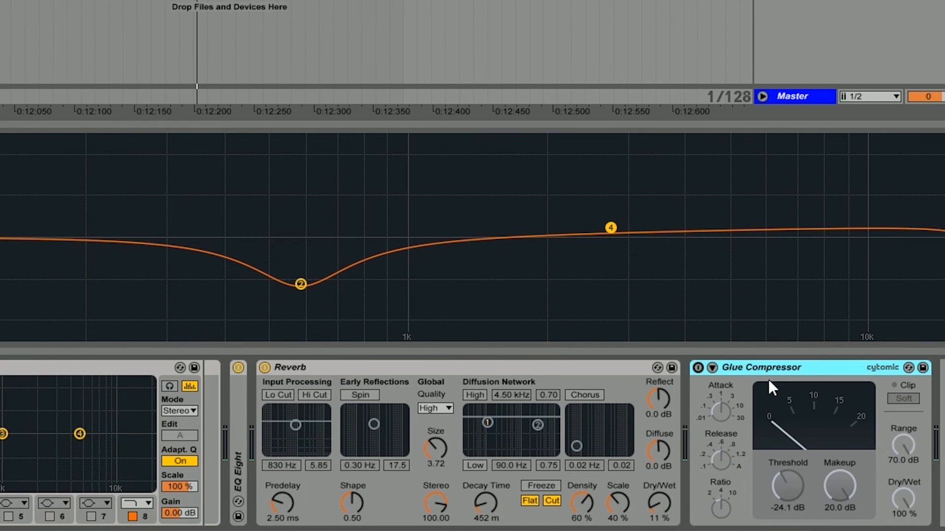
{"action": "left_click", "coordinate": [698, 367]}
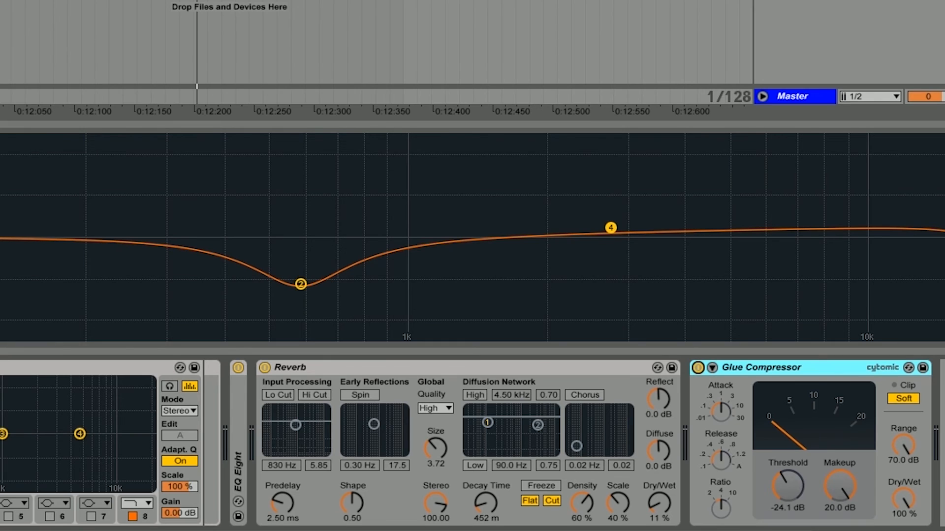
{"action": "key", "text": "space"}
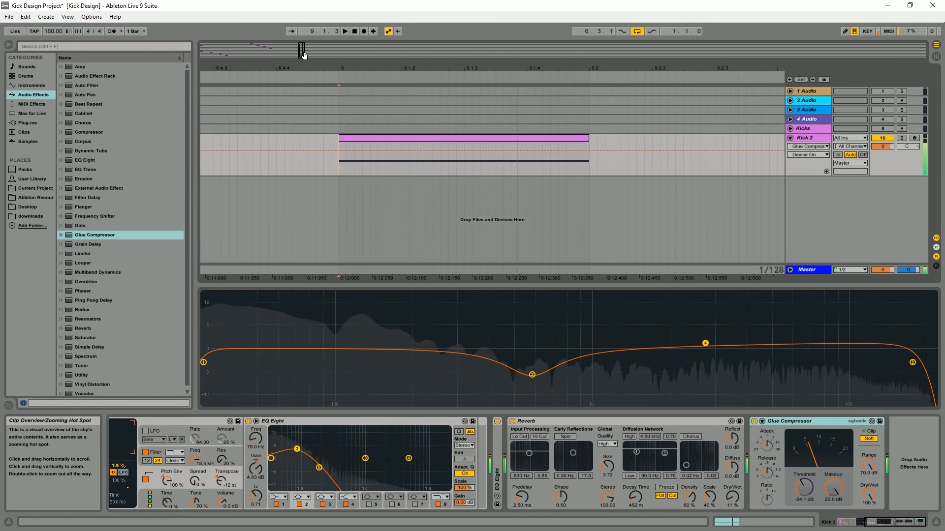
Locate the Kick 10 to Kick 13 clips in the arrangement and place the insert marker on track 1 Audio before Kick 10
{"action": "left_click_drag", "start_coordinate": [302, 52], "coordinate": [299, 19]}
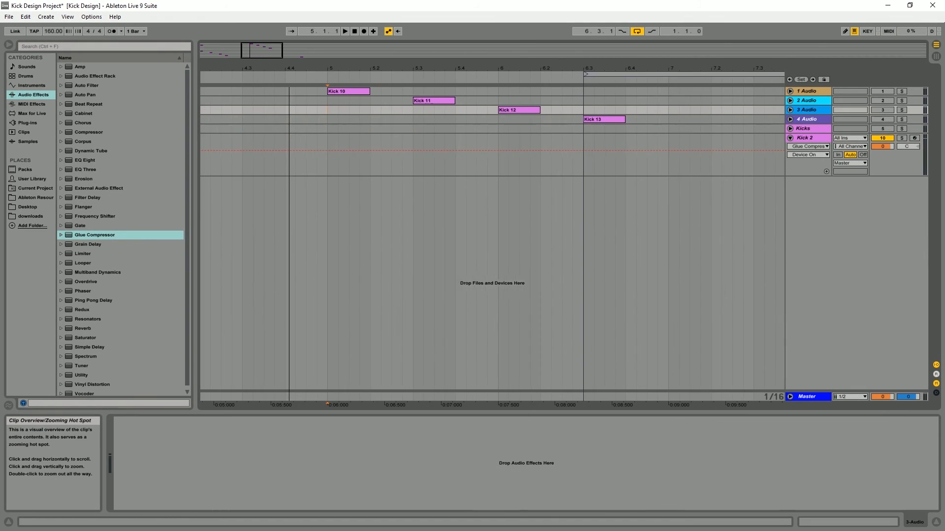
{"action": "left_click_drag", "start_coordinate": [264, 52], "coordinate": [264, 50]}
{"action": "mouse_move", "coordinate": [316, 112]}
{"action": "left_mouse_down"}
{"action": "mouse_move", "coordinate": [621, 121]}
{"action": "mouse_move", "coordinate": [624, 113]}
{"action": "left_mouse_up"}
{"action": "left_click", "coordinate": [631, 131]}
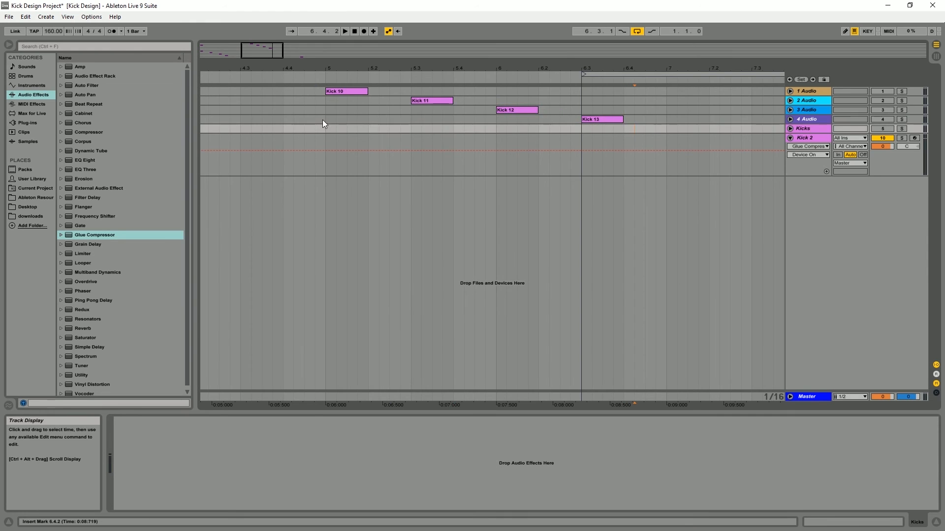
{"action": "left_click", "coordinate": [319, 120]}
{"action": "mouse_move", "coordinate": [256, 51]}
{"action": "left_mouse_down"}
{"action": "mouse_move", "coordinate": [256, 25]}
{"action": "mouse_move", "coordinate": [260, 58]}
{"action": "mouse_move", "coordinate": [249, 83]}
{"action": "left_mouse_up"}
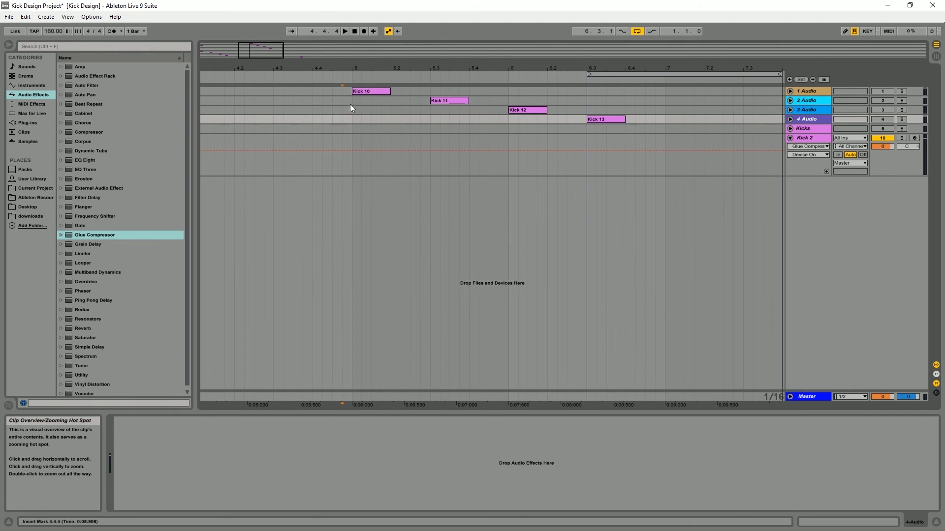
{"action": "left_click", "coordinate": [353, 104]}
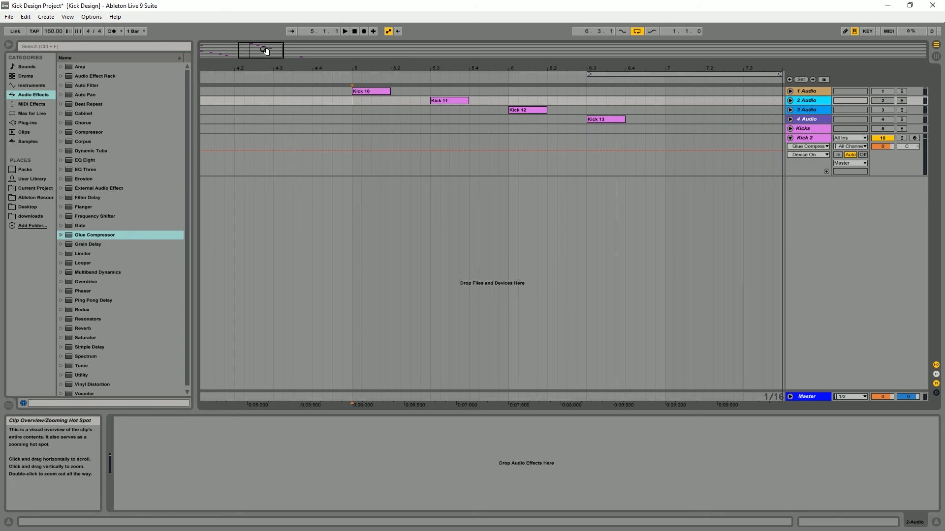
{"action": "left_click_drag", "start_coordinate": [264, 47], "coordinate": [265, 51]}
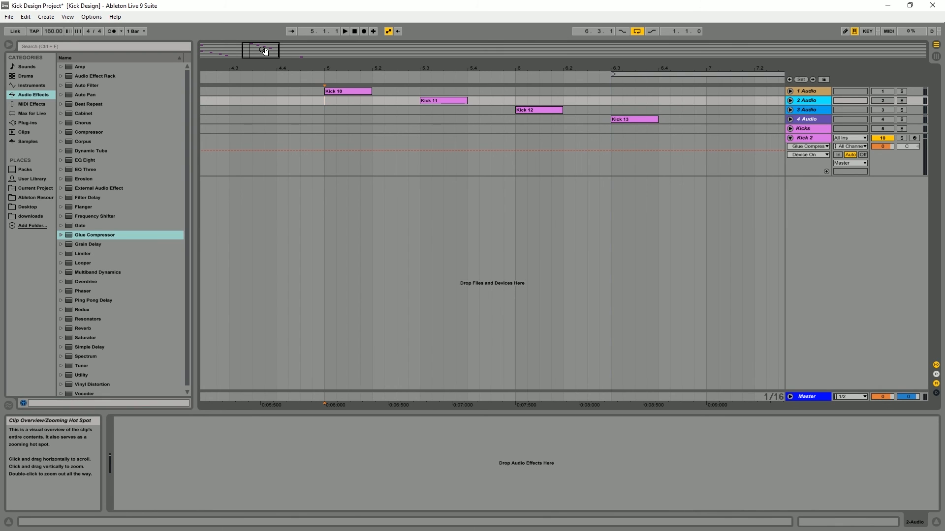
{"action": "left_click", "coordinate": [279, 91]}
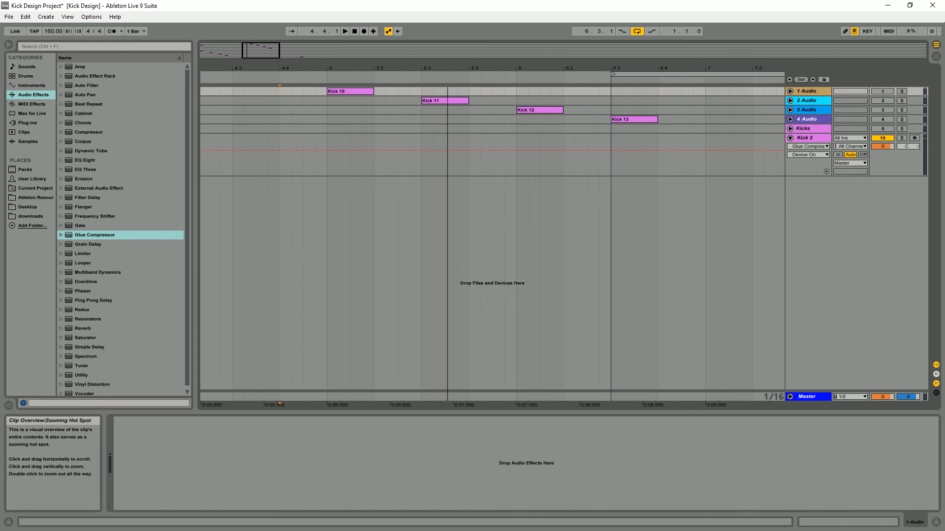
Activate tracks 1 Audio to 4 Audio and play the Kick 10 to Kick 13 clips from 5.1.1
{"action": "left_click_drag", "start_coordinate": [339, 68], "coordinate": [339, 60]}
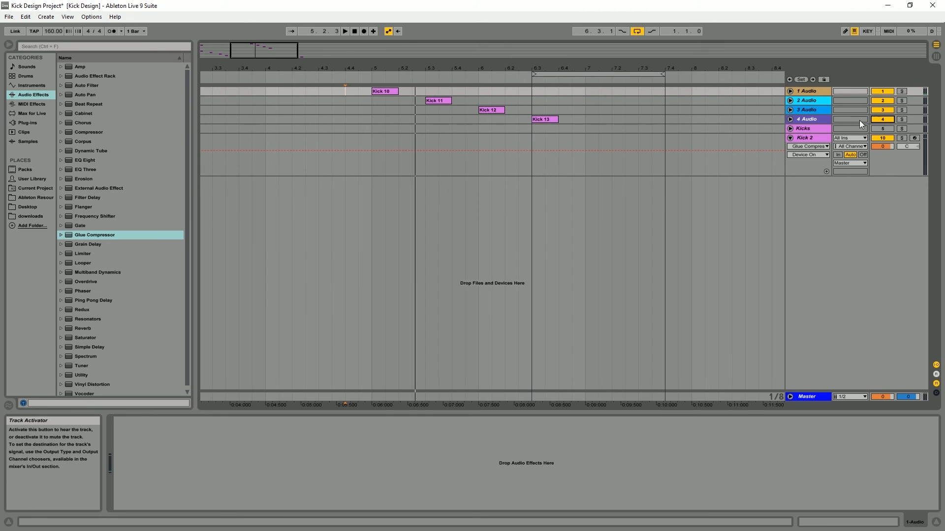
{"action": "left_click", "coordinate": [378, 110]}
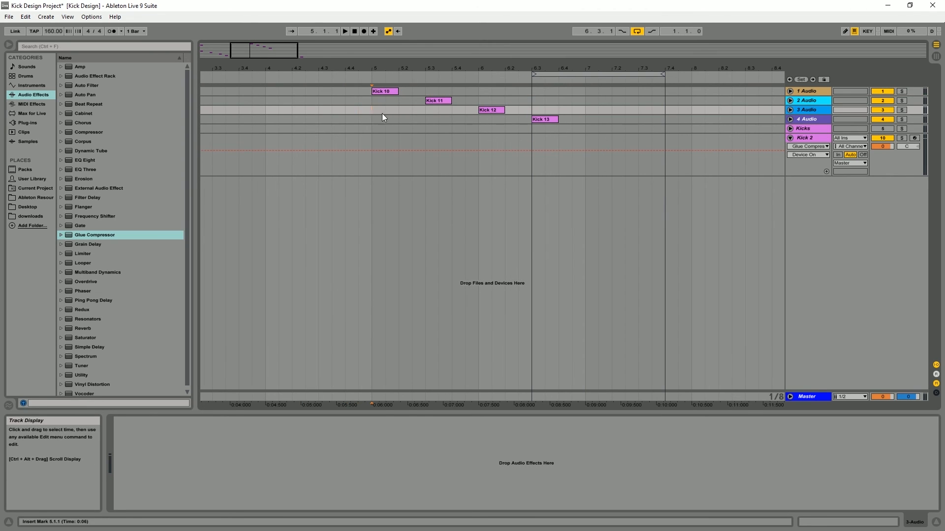
{"action": "key", "text": "space"}
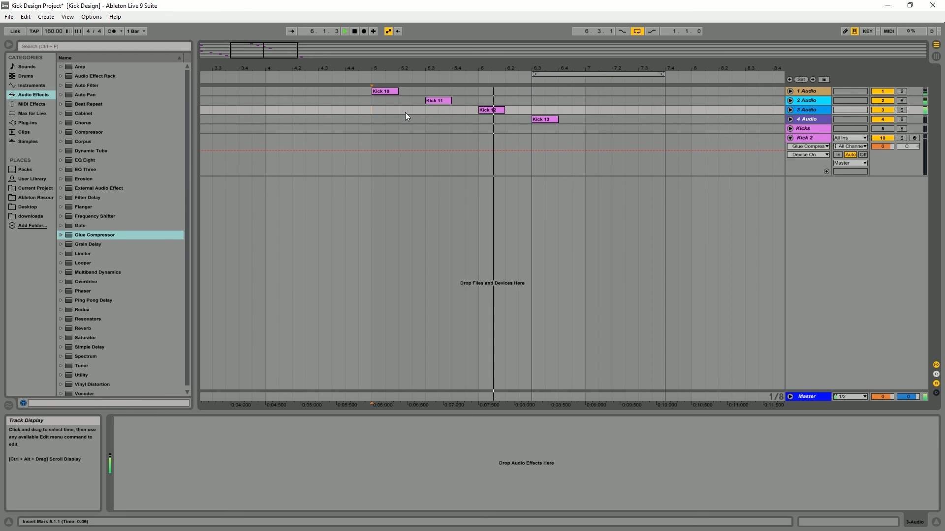
{"action": "key", "text": "space"}
{"action": "key", "text": "space"}
Stop playback and set the loop around the Kick 10 to Kick 13 clips, starting at 5.1.1 with a length of 2.0.0
{"action": "left_click_drag", "start_coordinate": [274, 51], "coordinate": [272, 24]}
{"action": "key", "text": "space"}
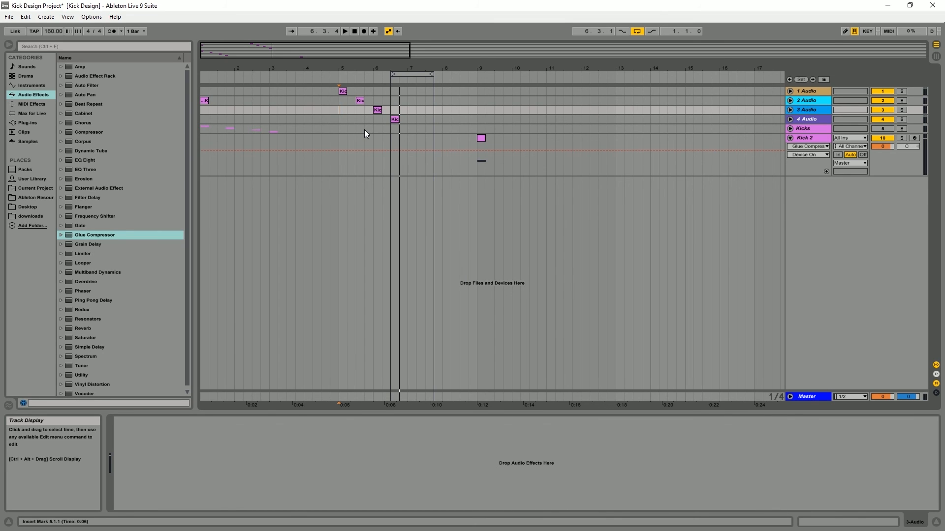
{"action": "mouse_move", "coordinate": [406, 73]}
{"action": "left_mouse_down"}
{"action": "mouse_move", "coordinate": [354, 73]}
{"action": "mouse_move", "coordinate": [407, 73]}
{"action": "left_mouse_up"}
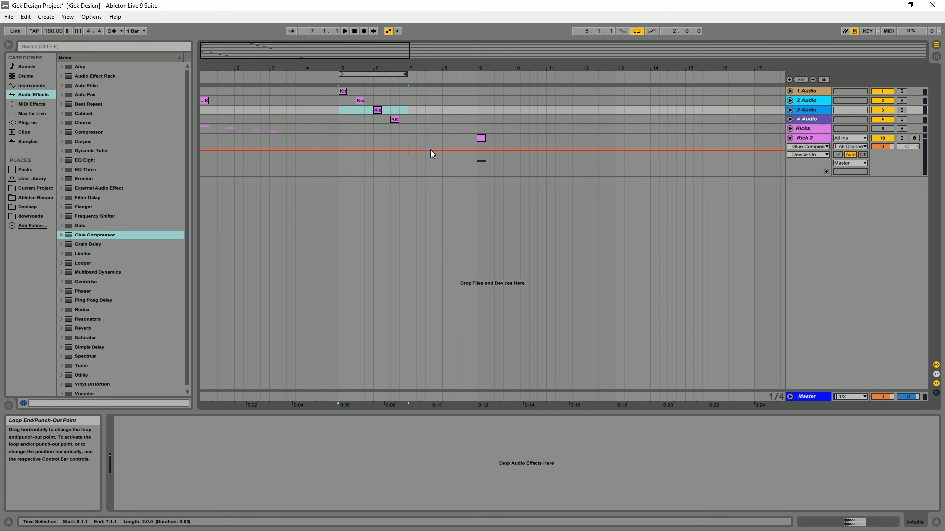